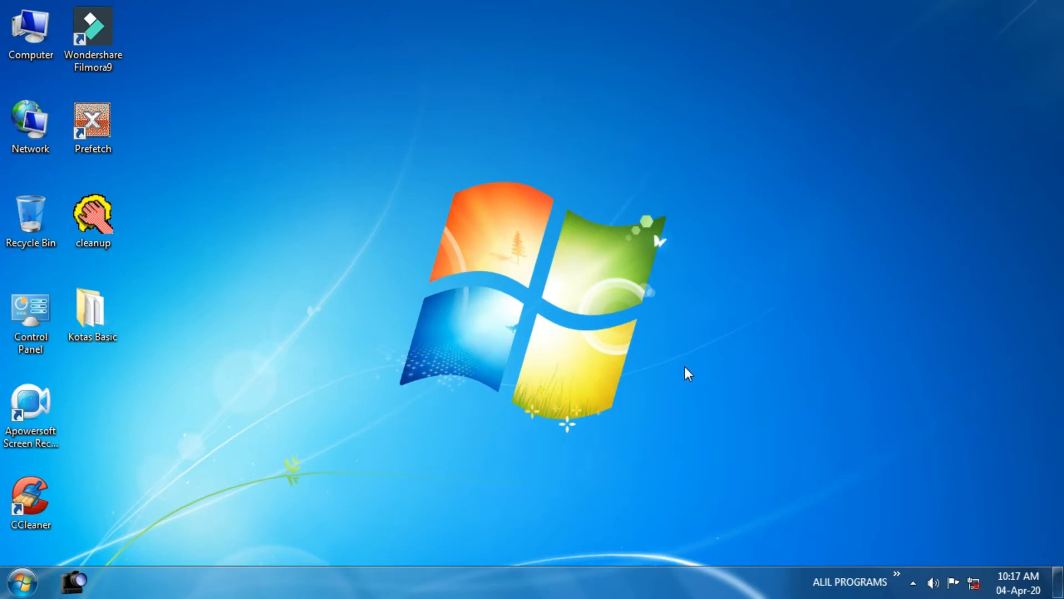
Create a new Rich Text Document on the desktop and name it "sai".
right_click(605, 189)
mouse_move(593, 304)
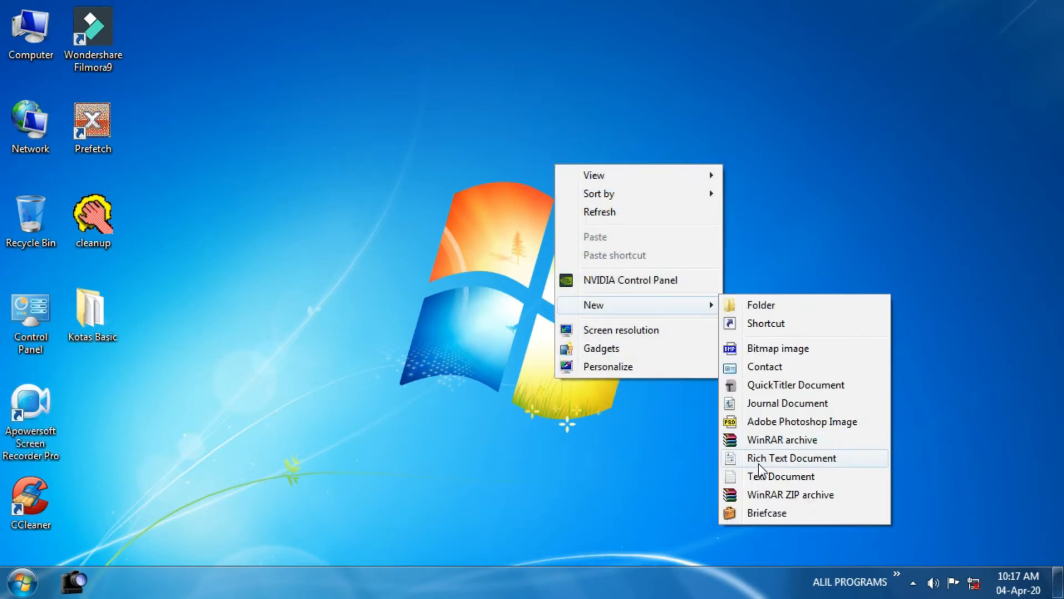
click(762, 460)
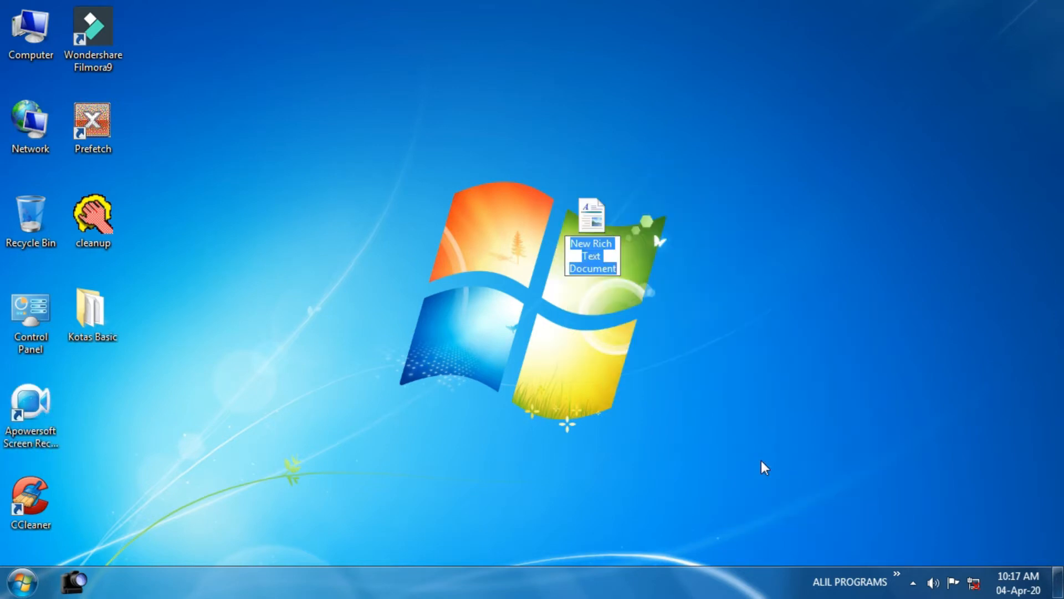
text(sai)
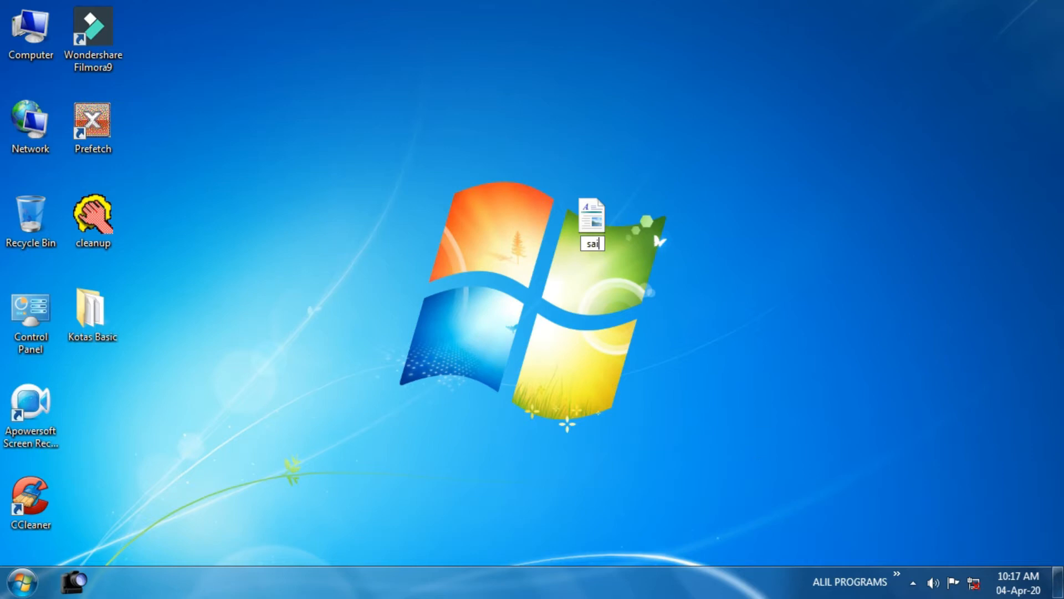
key(Return)
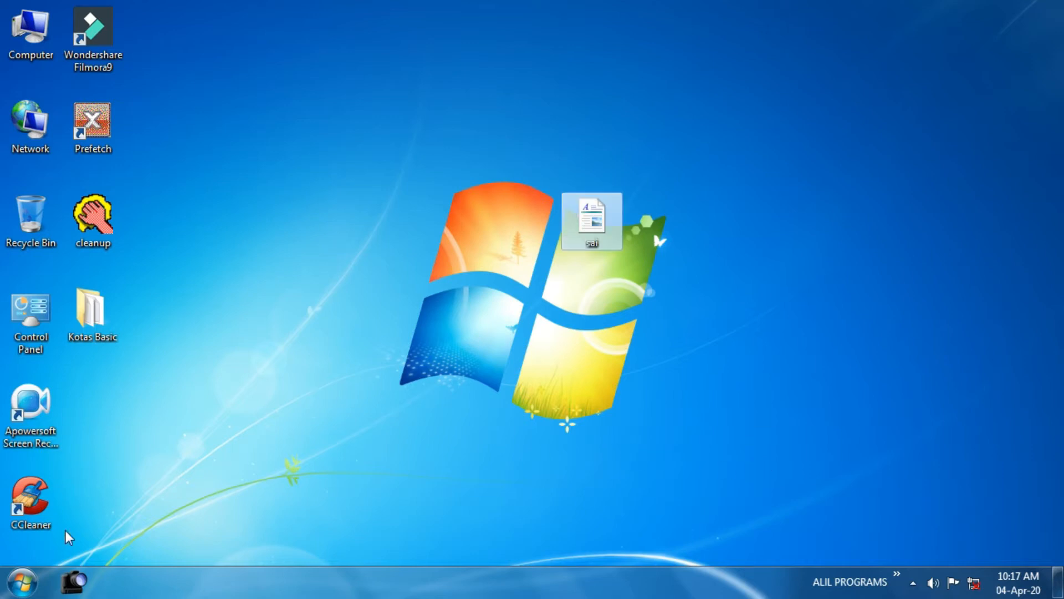
Search the installed programs for "wordpad", open WordPad and close its window again.
click(22, 582)
click(51, 539)
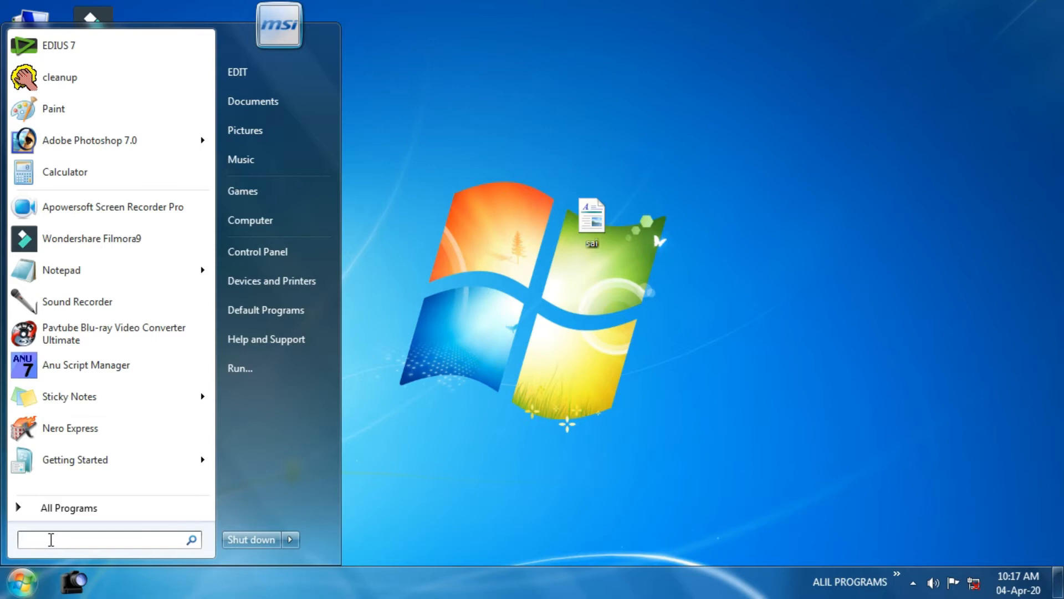
text(word)
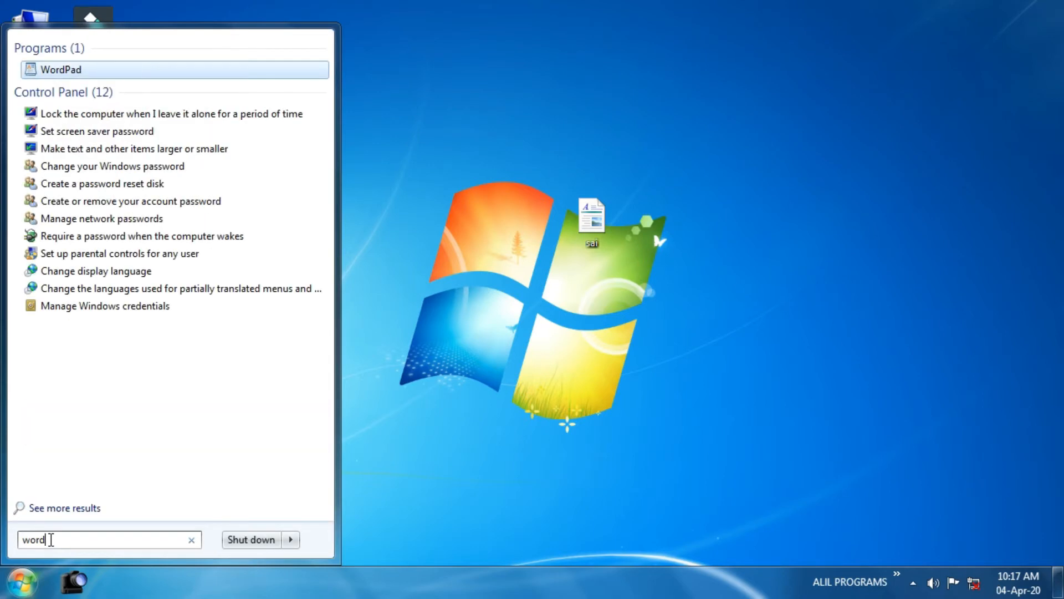
text(pad)
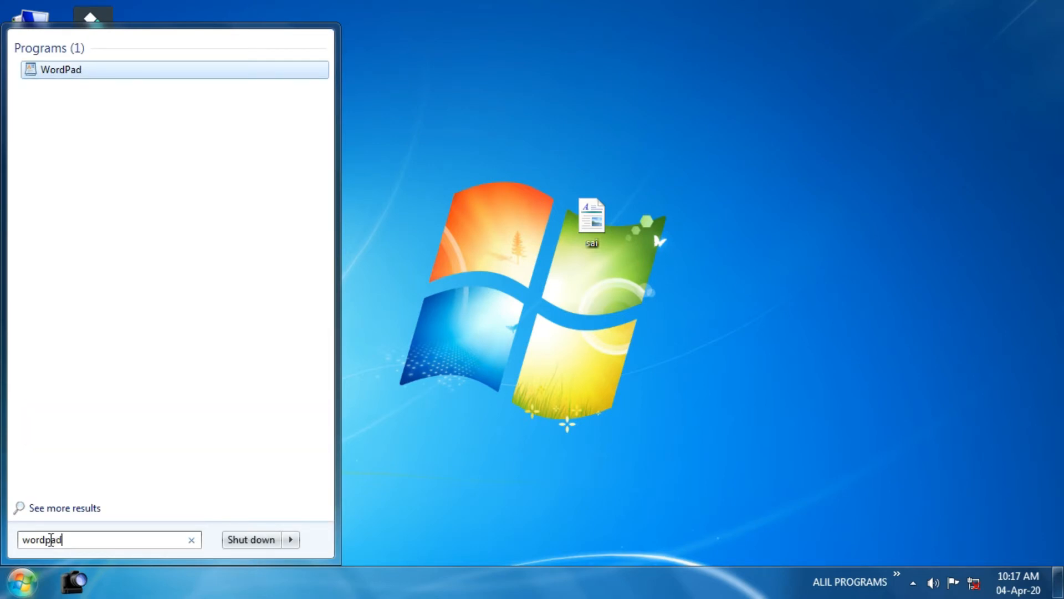
key(Return)
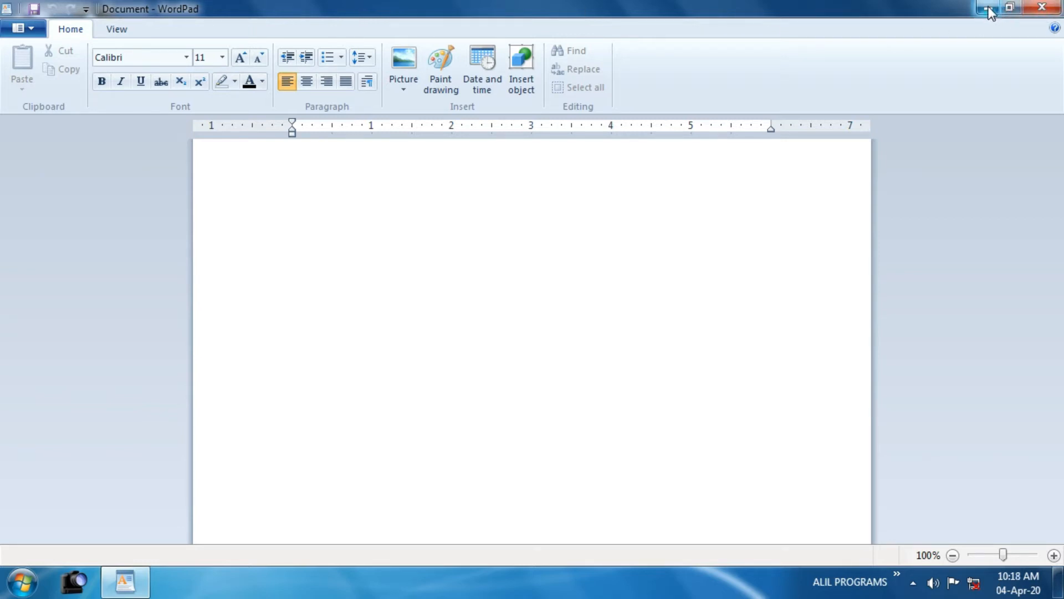
click(1042, 7)
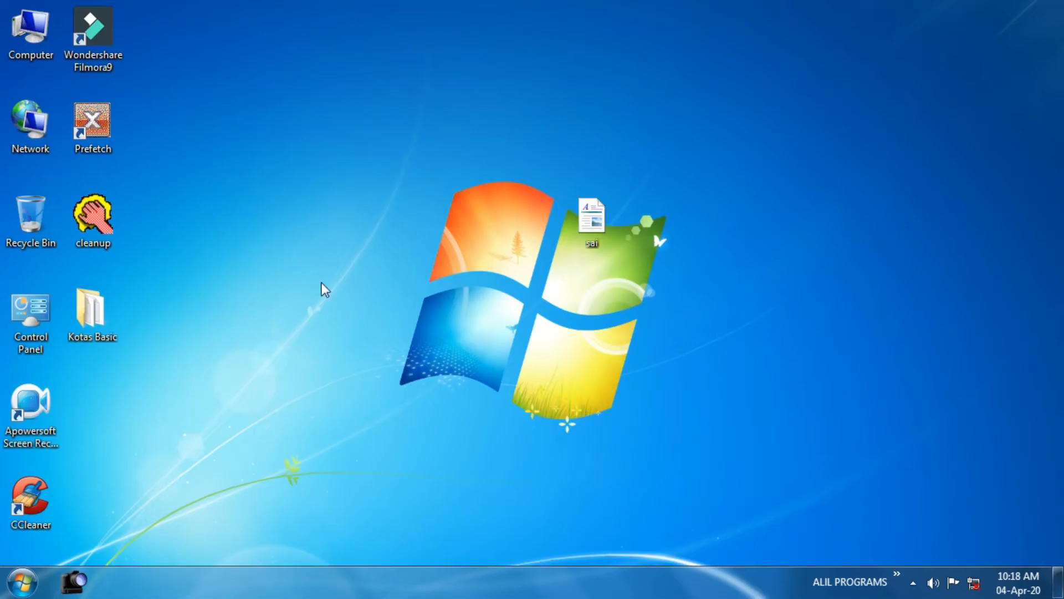
Launch WordPad by searching the installed programs for "wordpad".
click(23, 585)
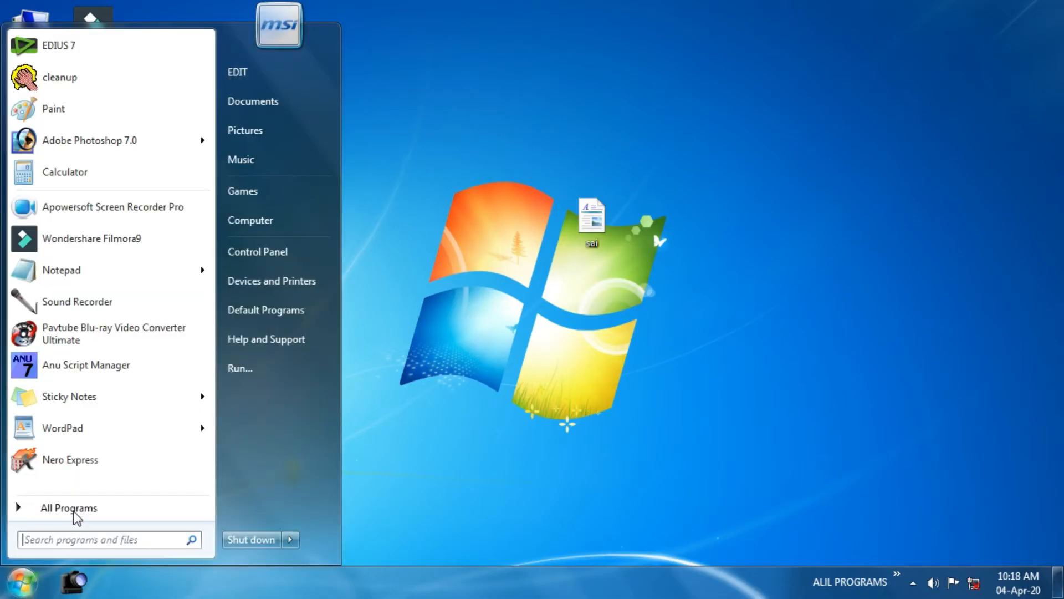
click(59, 545)
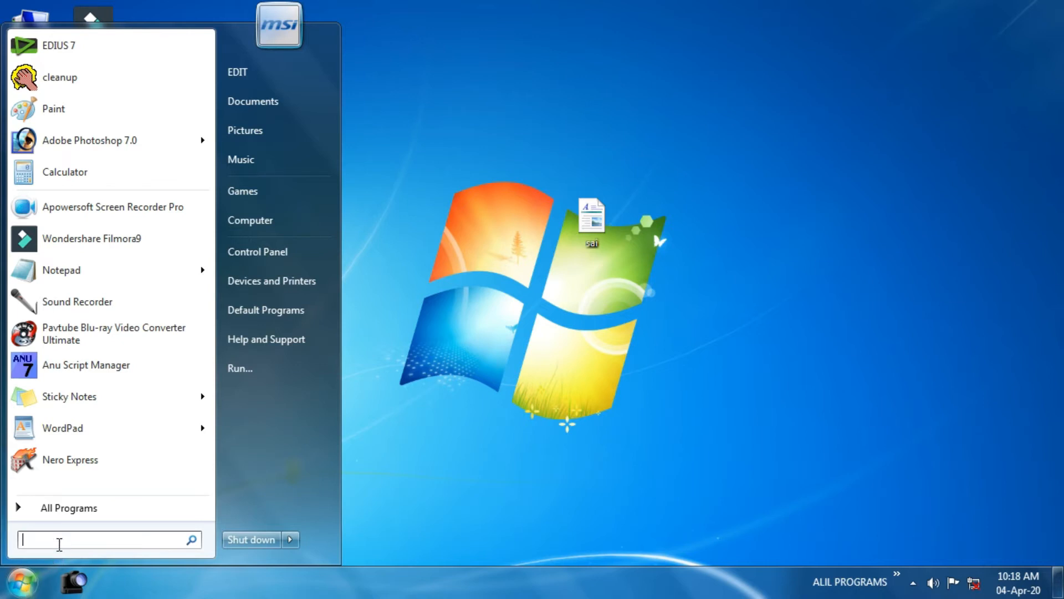
text(wordp)
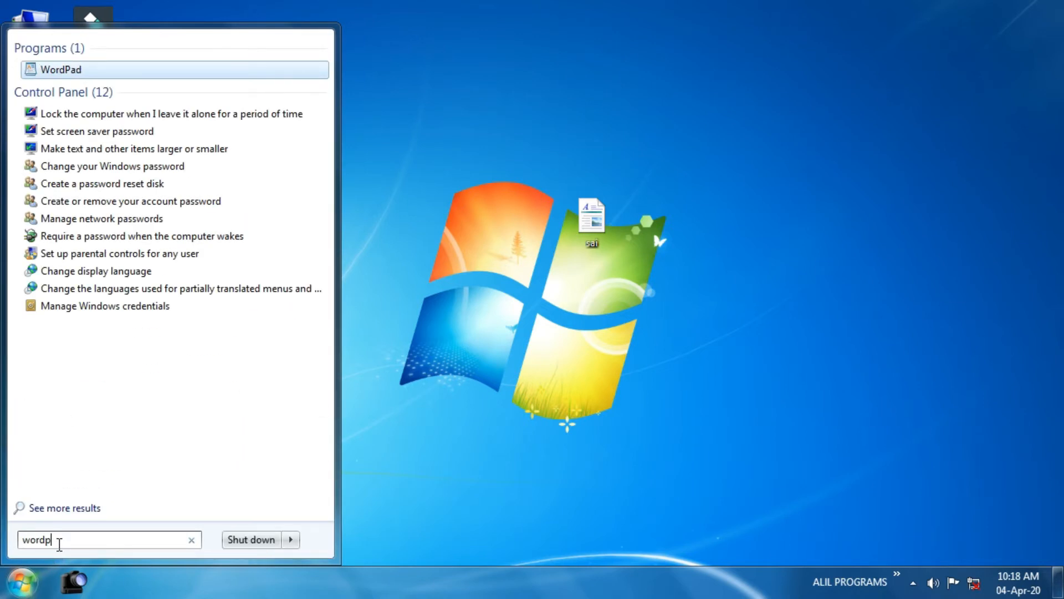
text(ad)
key(Return)
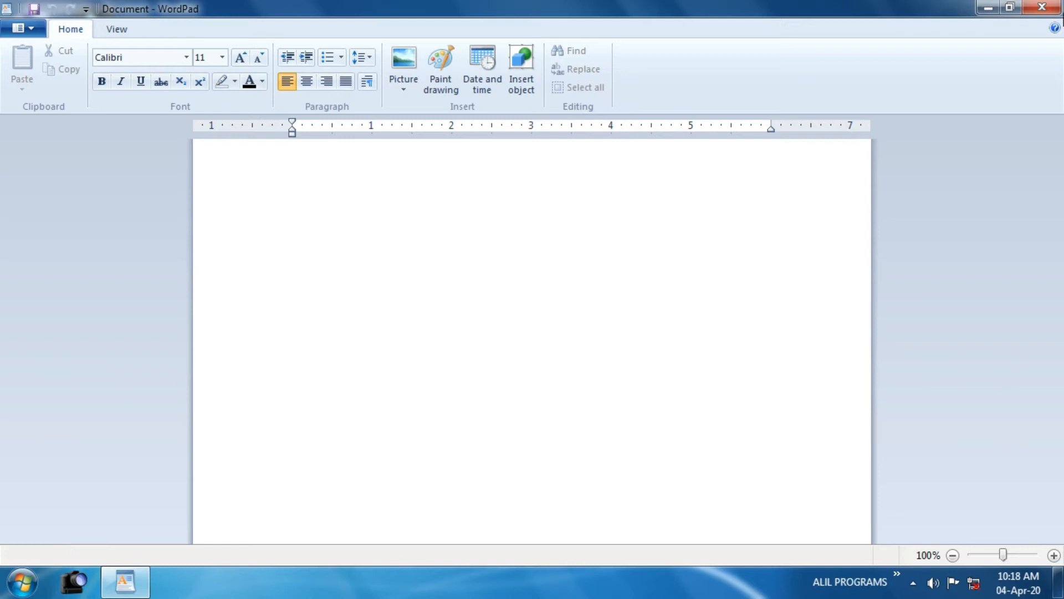
Switch the WordPad window between restored and maximized size, and minimize it and bring it back maximized.
click(1008, 8)
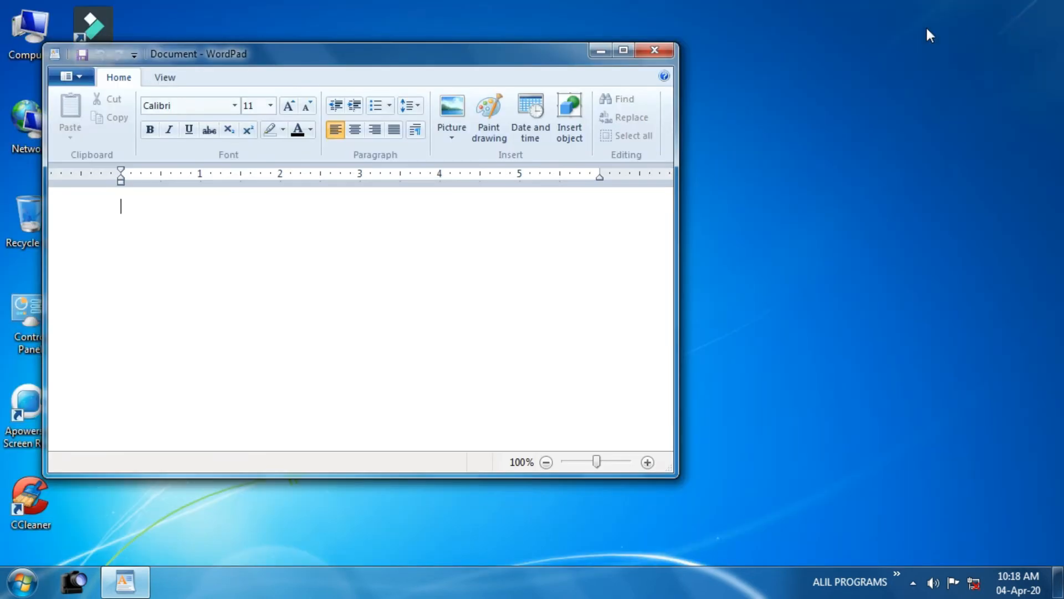
click(623, 51)
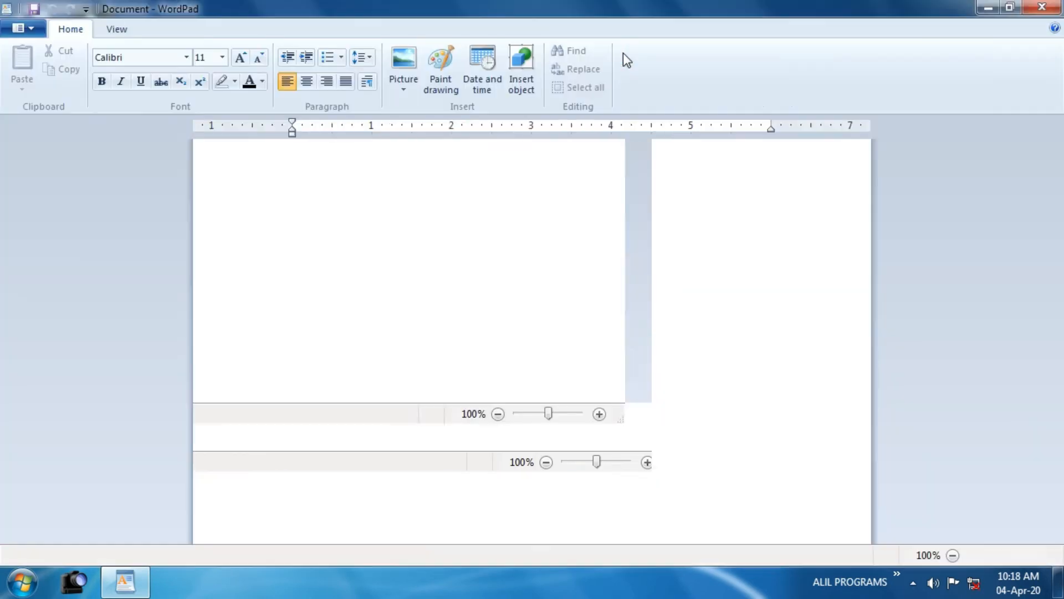
click(1010, 9)
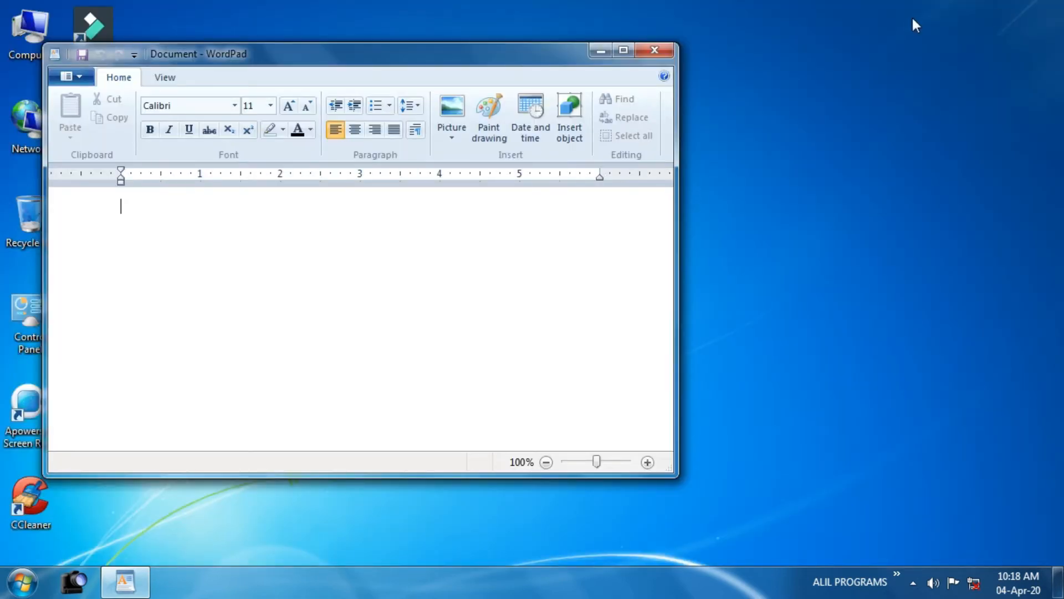
click(630, 48)
click(989, 9)
mouse_move(130, 581)
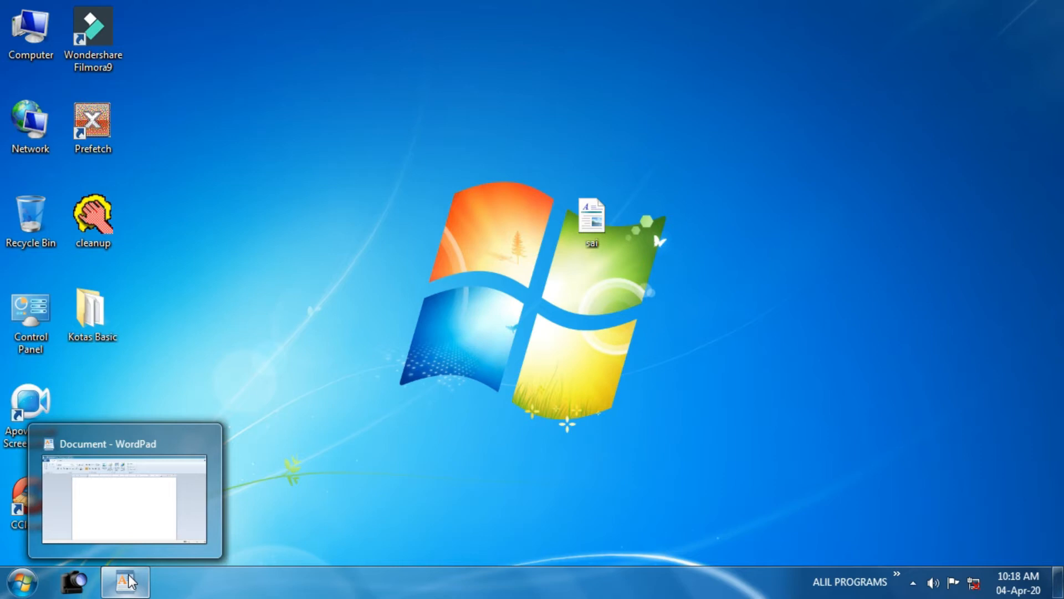
click(128, 582)
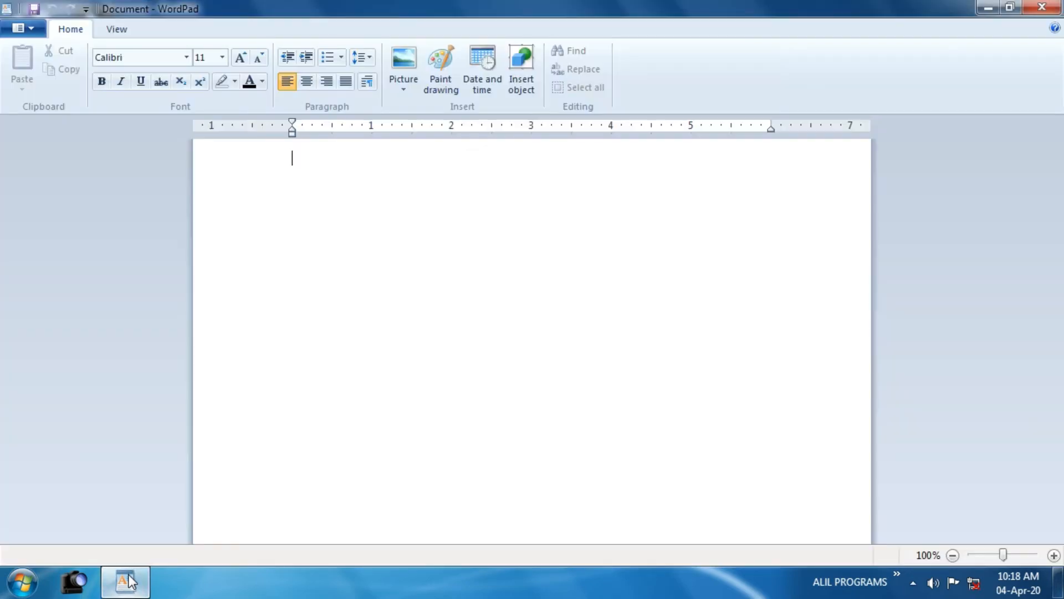
click(989, 8)
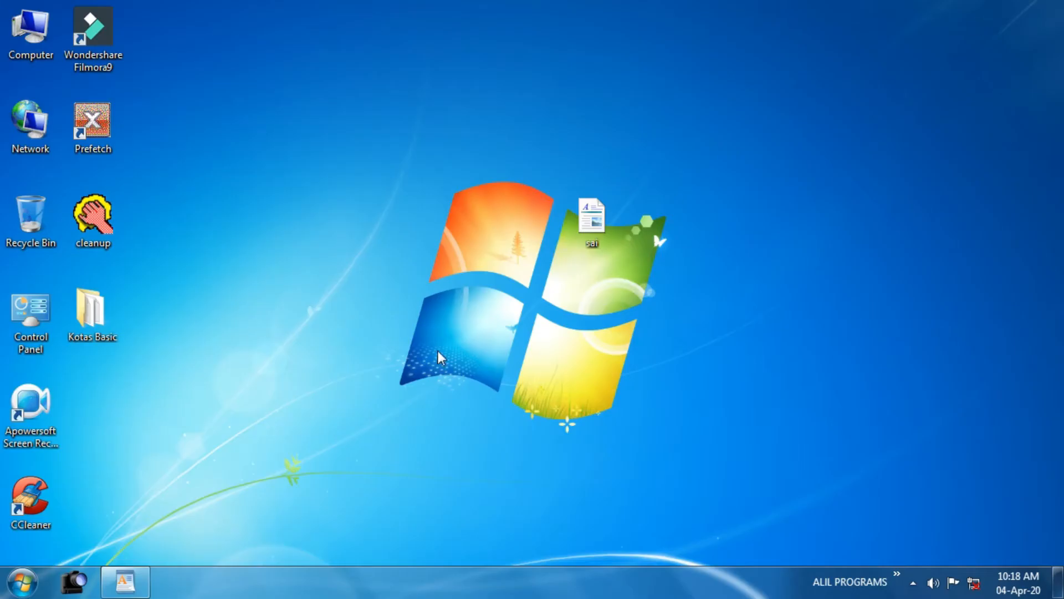
click(125, 585)
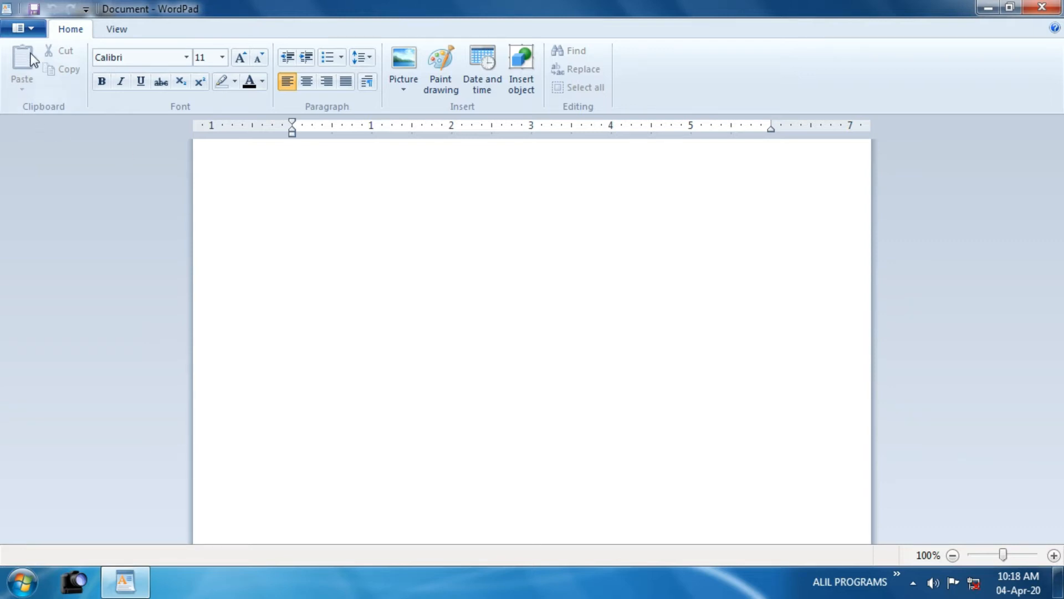
Start a new blank document and write the heading "Input Device :" on its first line.
click(32, 30)
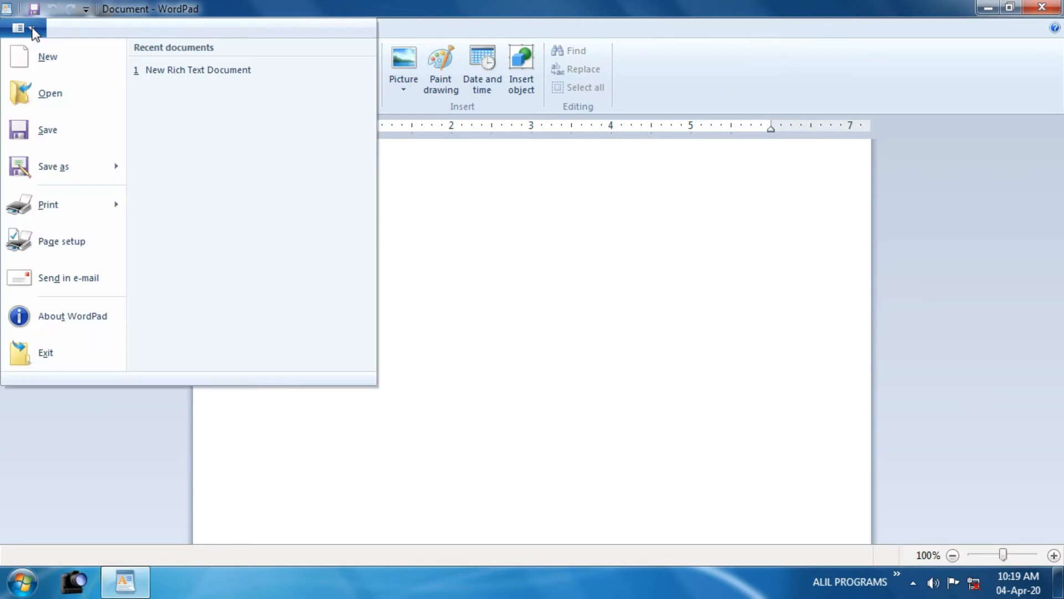
click(47, 57)
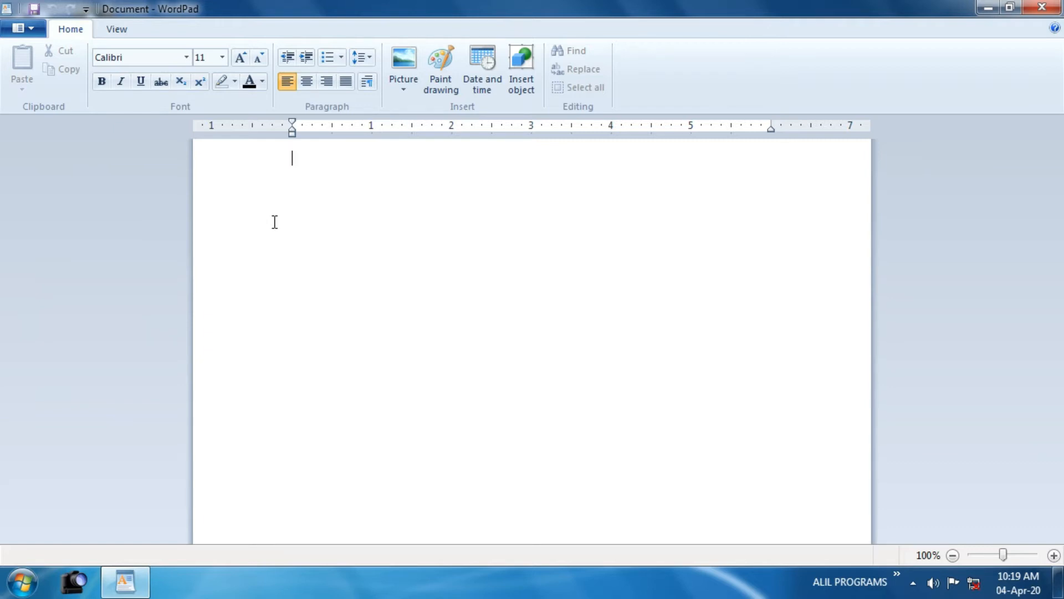
text(Inp)
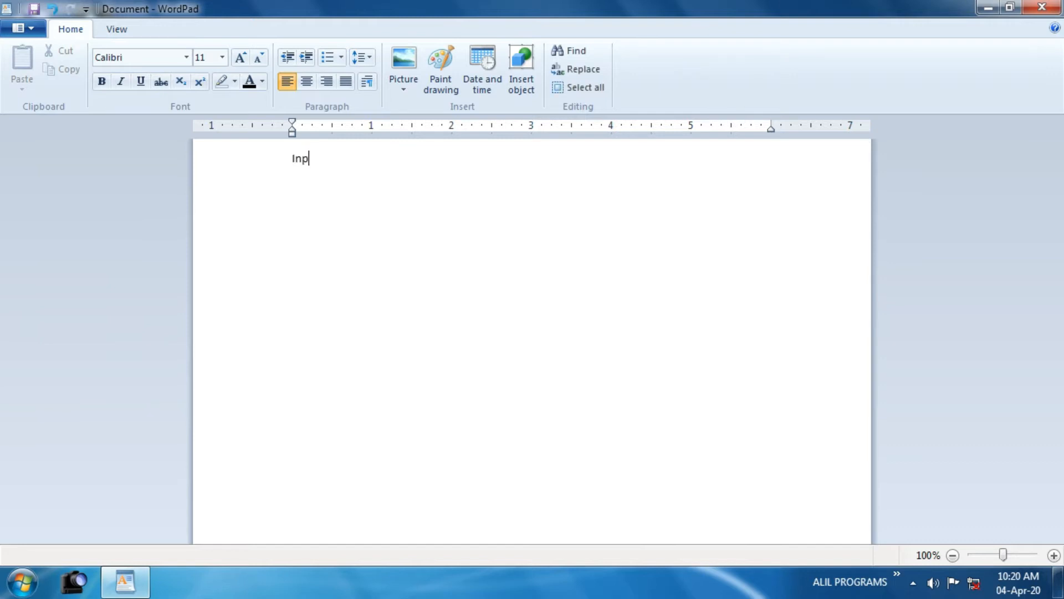
text(ut Device :)
Below the heading, write the indented sentence "Whic is used to input the data in to the computer that devices called "Input Devices".".
key(Tab)
text(Whic is)
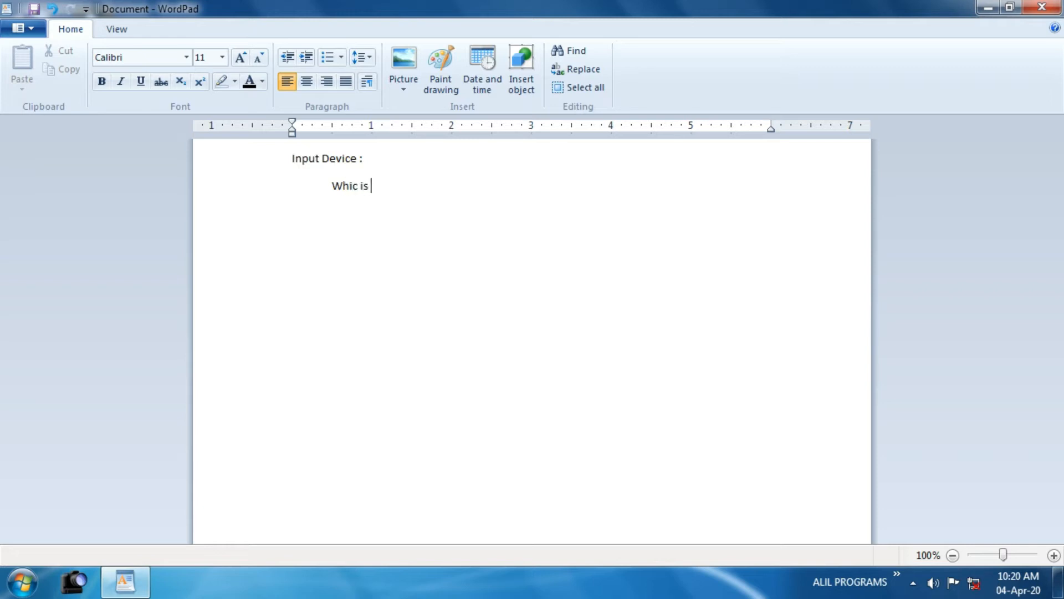
text( used to input the dat)
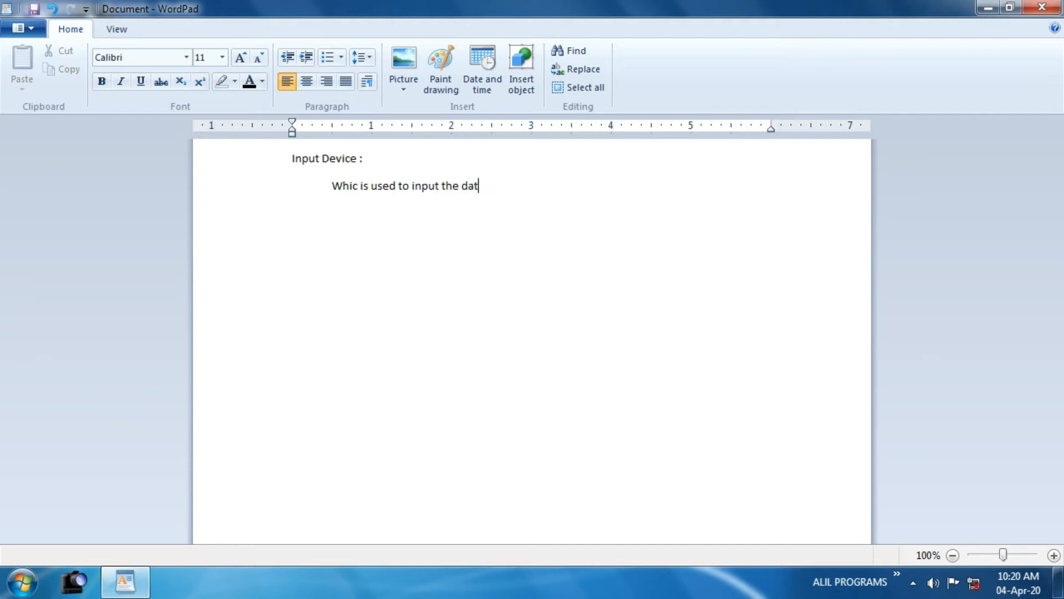
text(a in to the computer)
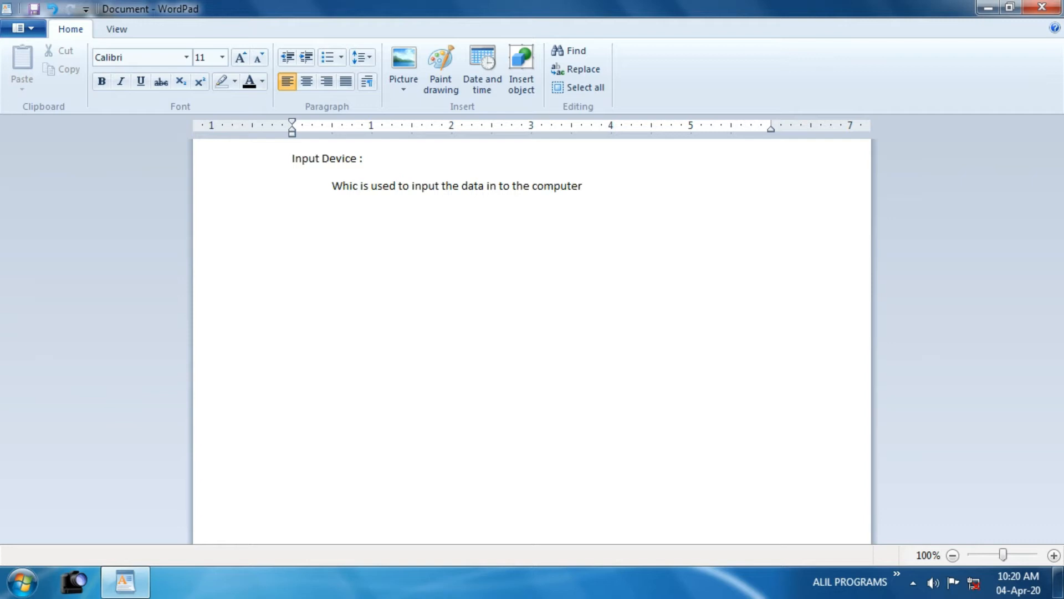
text( th)
text(at devices calle)
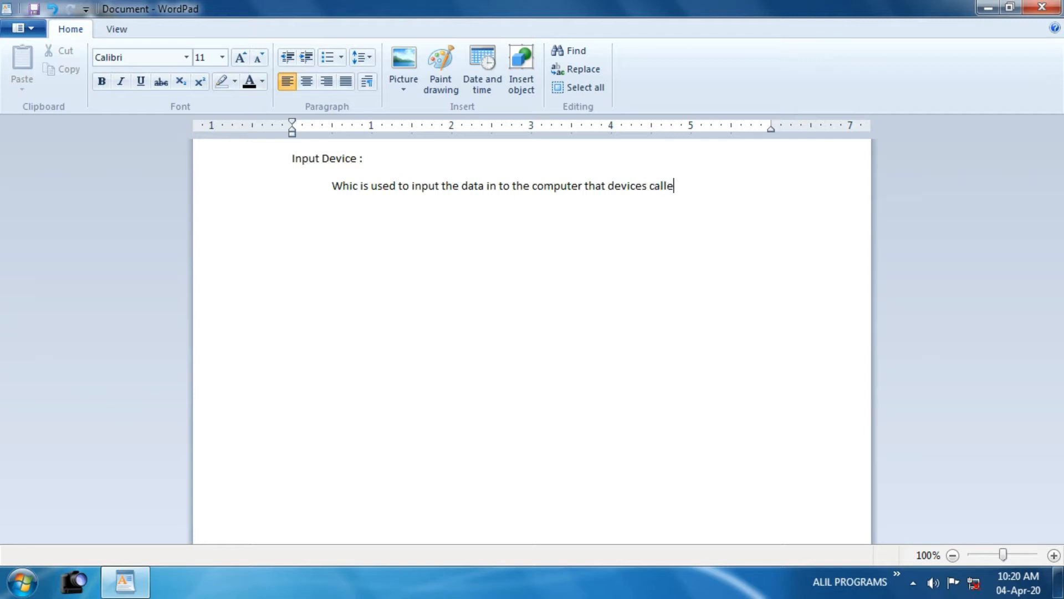
text(d "Input Devices".)
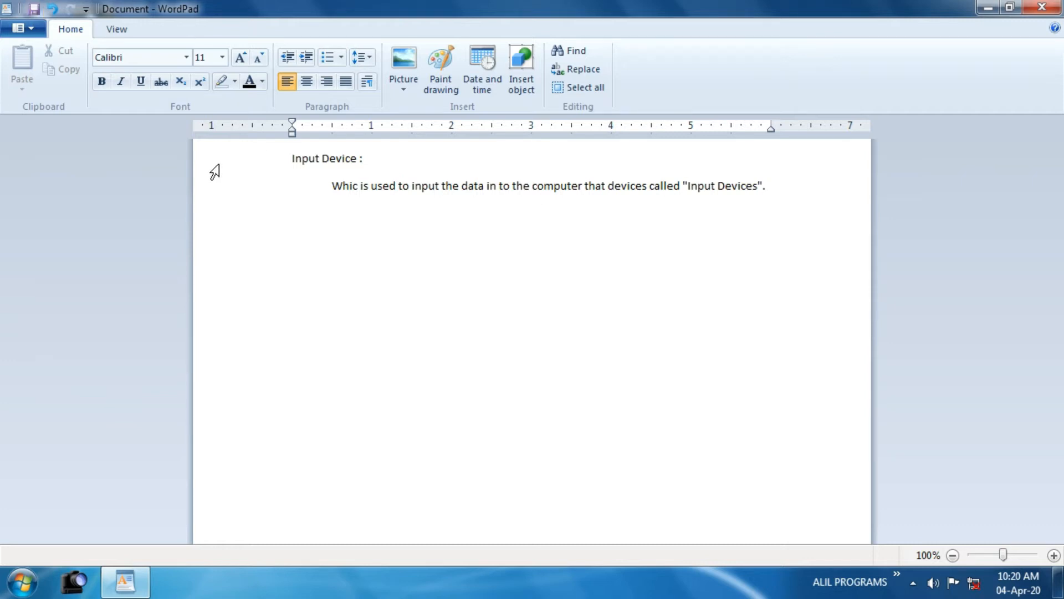
Save the document in the Documents library as "input device" in Rich Text Format.
click(31, 28)
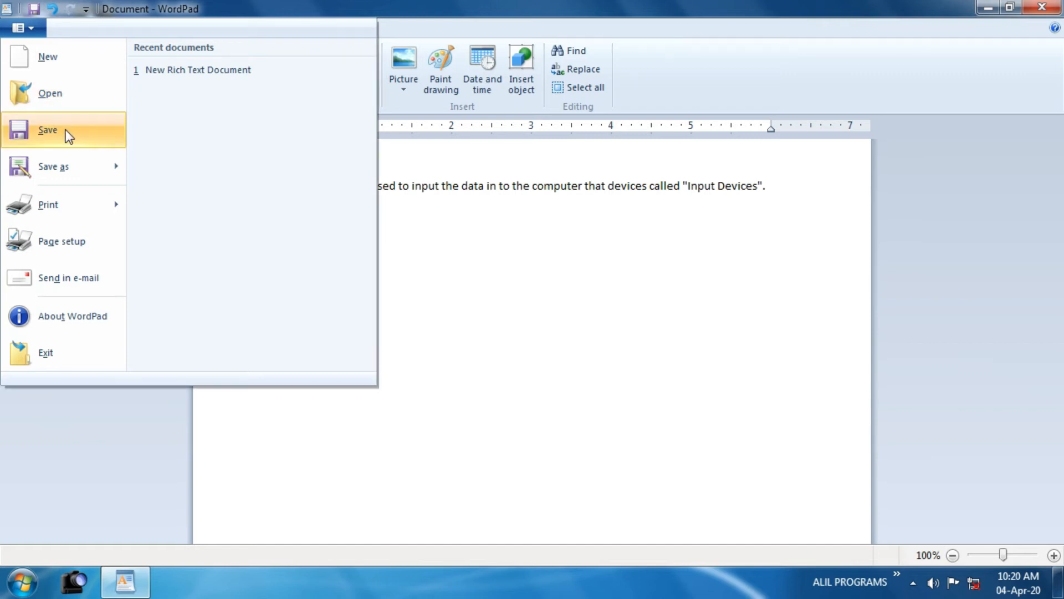
click(48, 130)
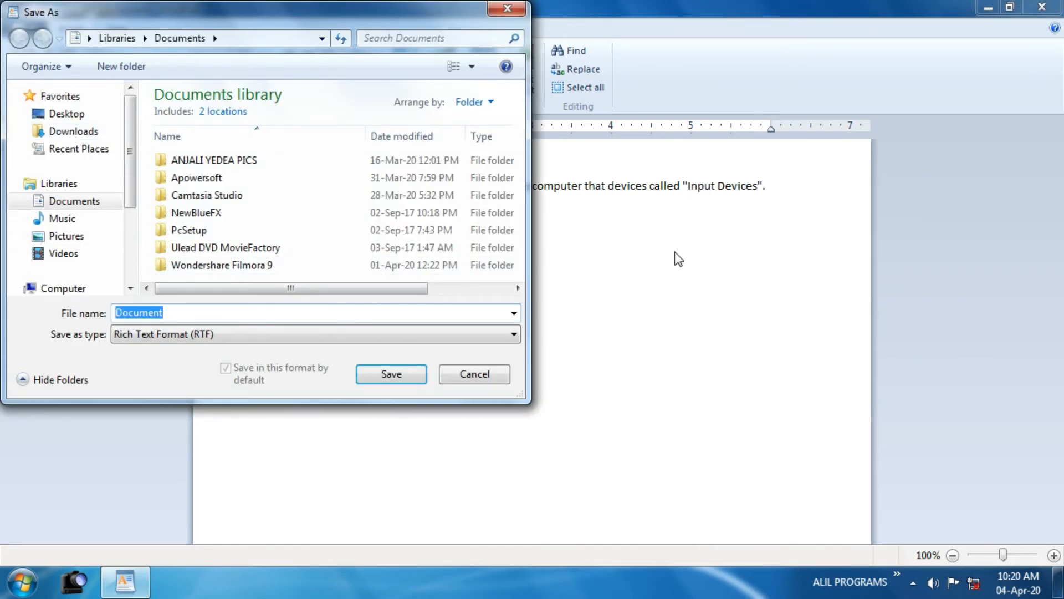
text(Inpu device)
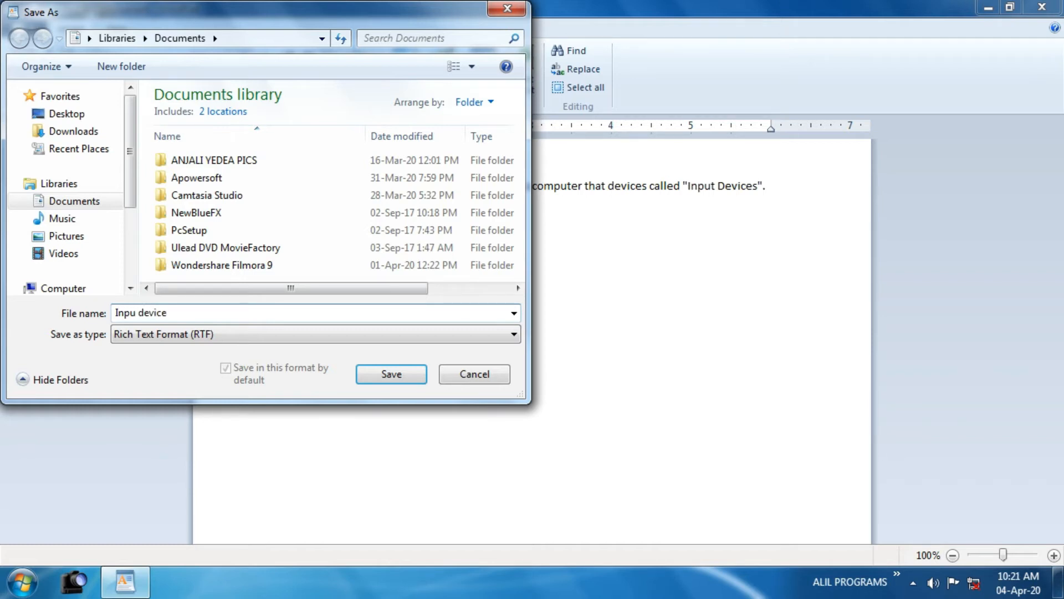
click(136, 312)
drag(176, 313, 61, 313)
key(BackSpace)
text(input device)
click(390, 379)
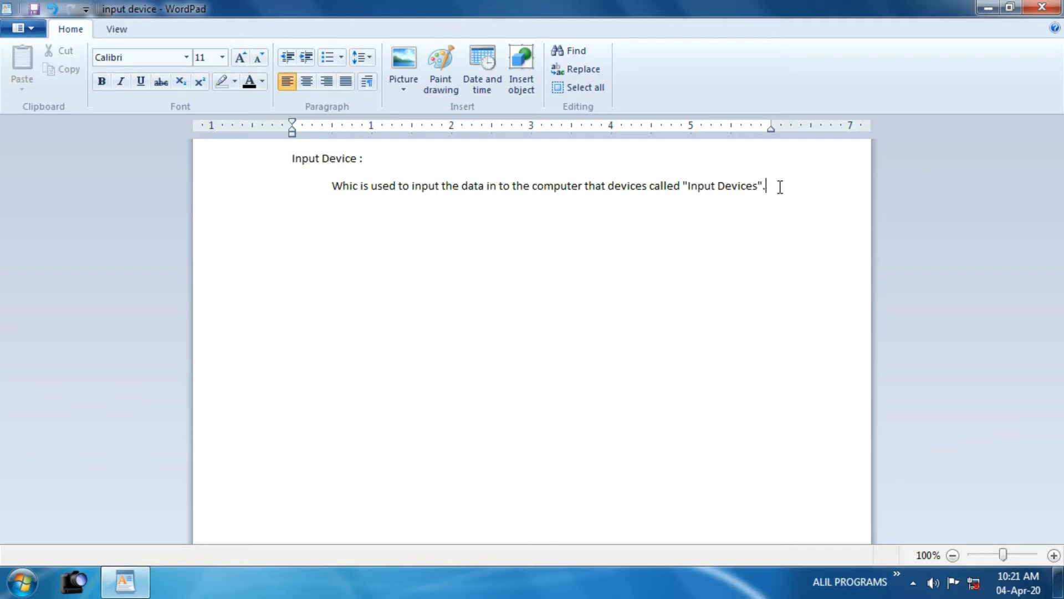
Below the definition, add the example lines "Ex : Keyboard" and, indented beneath it, "Mouse".
key(Return)
text(E)
key(BackSpace)
text(Ex : Keyboard)
key(Return)
text(Mouse)
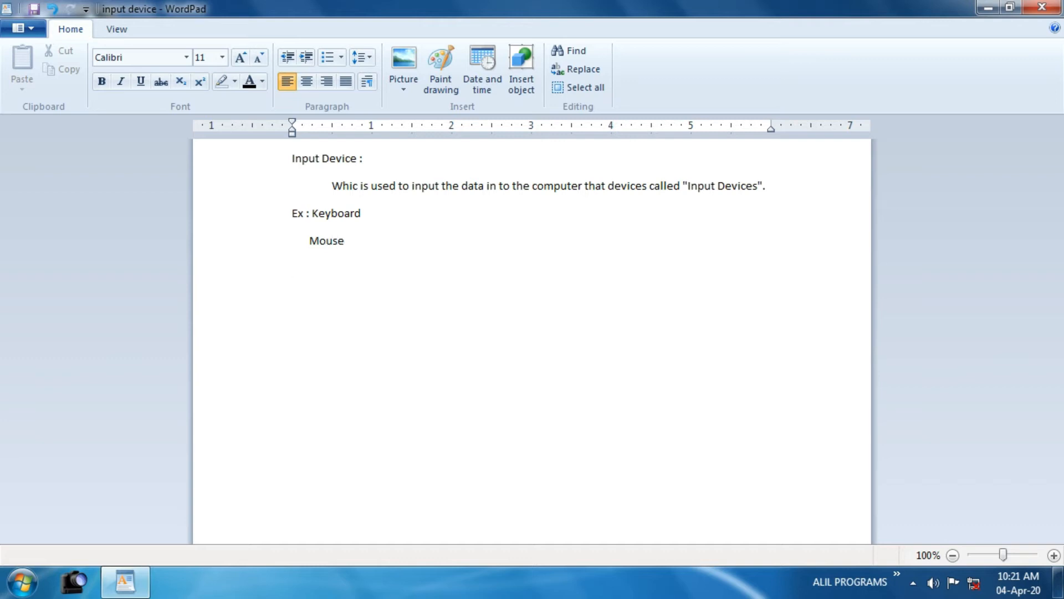
Continue the list of examples below Mouse with the lines "Scanner" and "Micro Phone".
click(31, 29)
click(350, 245)
key(Return)
text(Scanner)
key(Return)
text(Micro Phone)
key(Return)
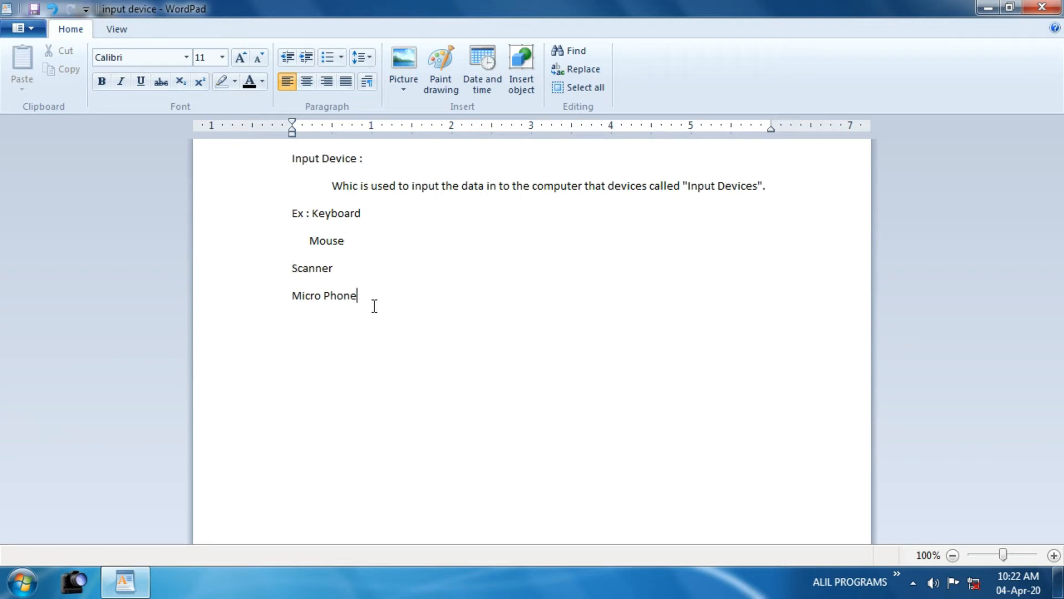
Try to adjust the start of the Scanner and Micro Phone lines, and undo the last two edits.
click(288, 270)
key(Right)
key(Home)
click(285, 302)
key(Delete)
key(ctrl+z)
key(ctrl+z)
Save the input device document with its extended list of examples.
click(34, 25)
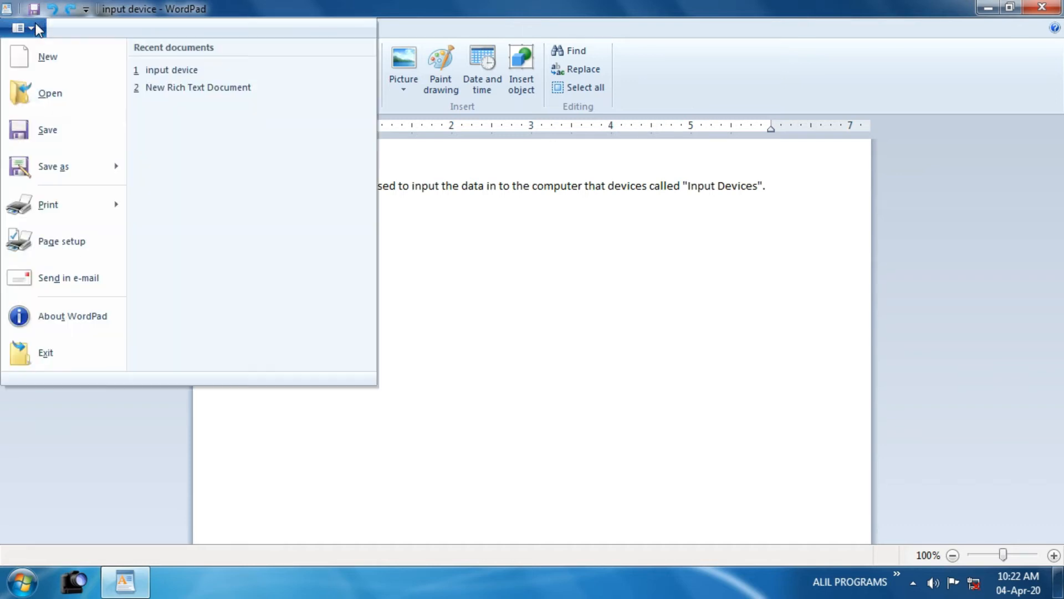
click(59, 133)
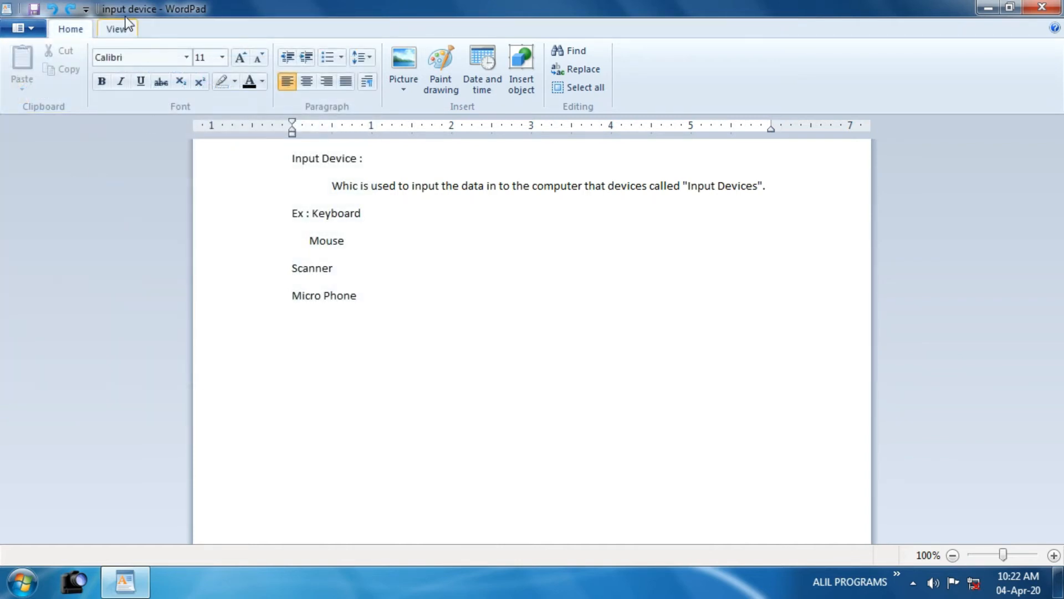
click(371, 294)
Create a new blank document and write the heading "Output Device :" on its first line.
click(34, 32)
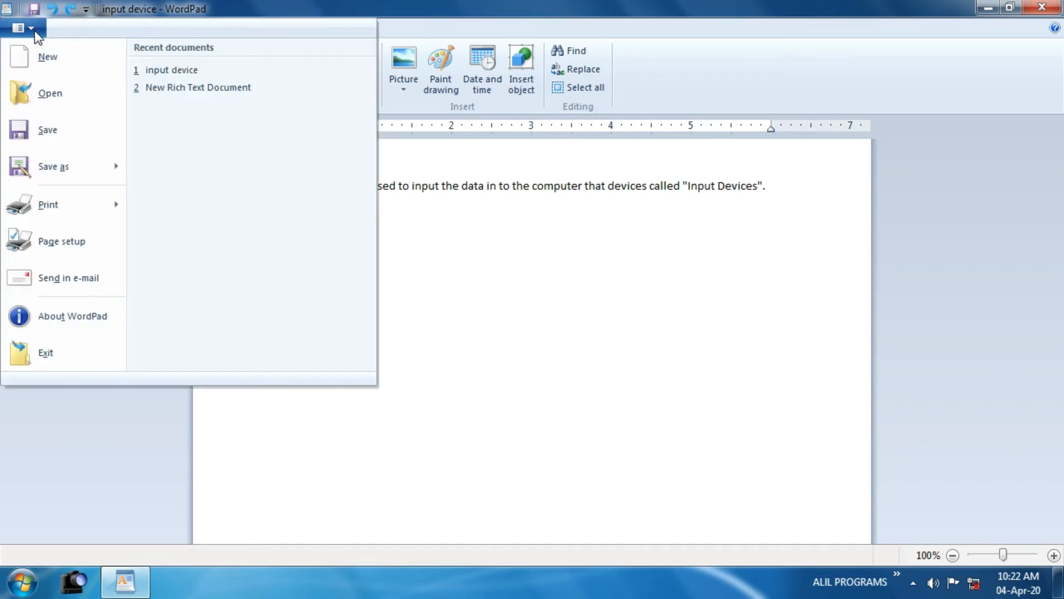
click(42, 59)
text(O)
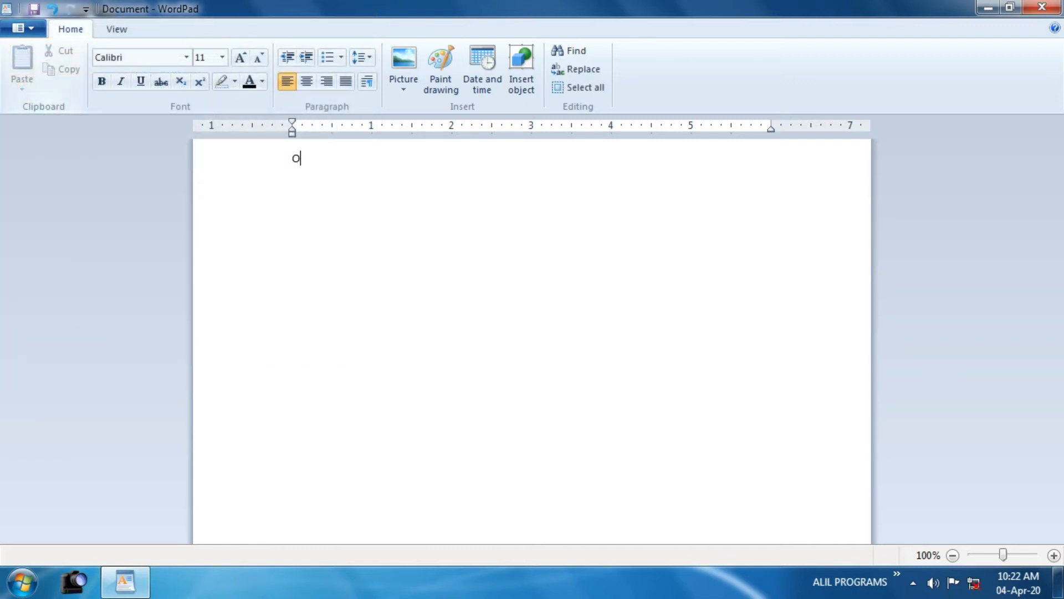
text(utput Device :)
Below the heading, write the indented definition "Which device is used to see the information or result , that devices is called "Output Devices".".
key(Tab)
text(Which de)
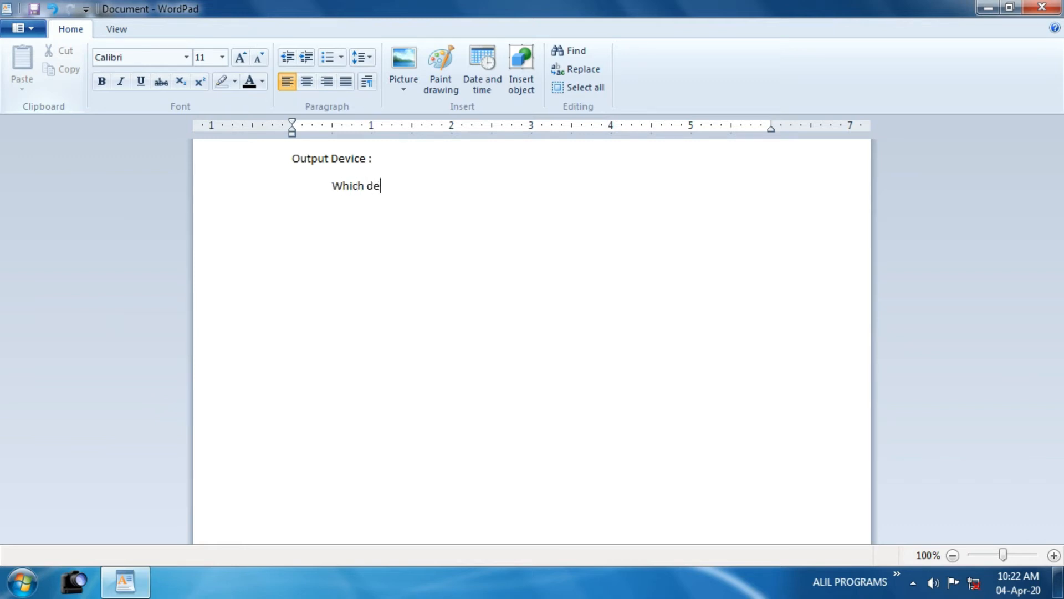
text(vice is used to see t)
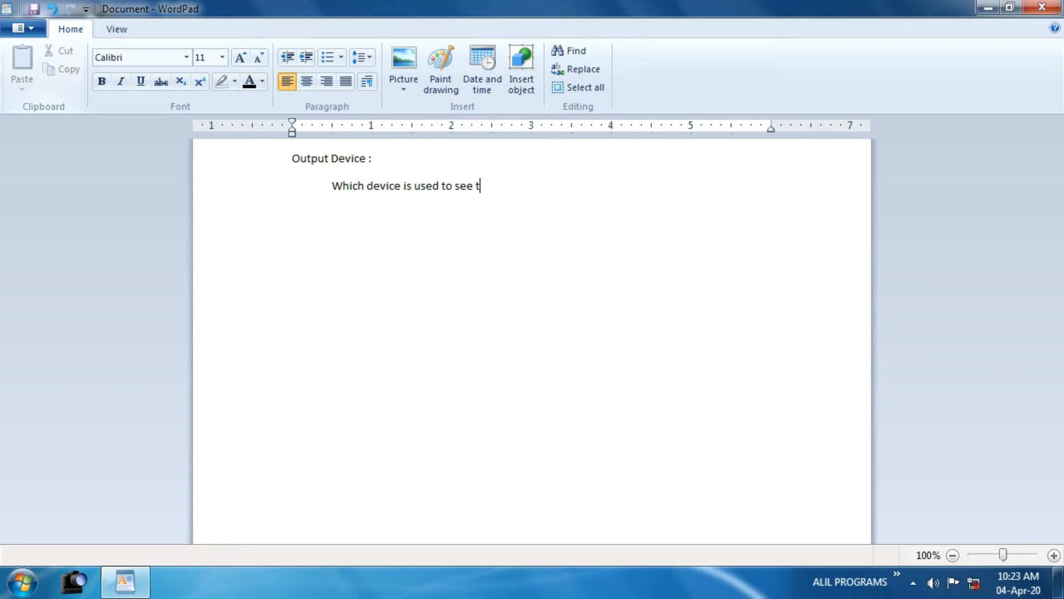
text(he information or res)
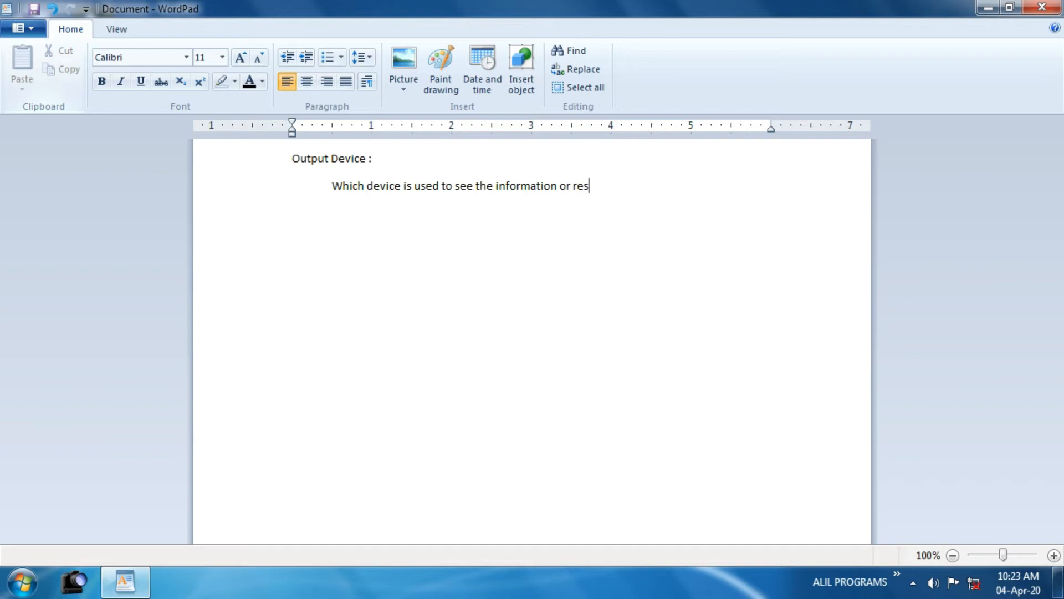
text(ult , that devices is)
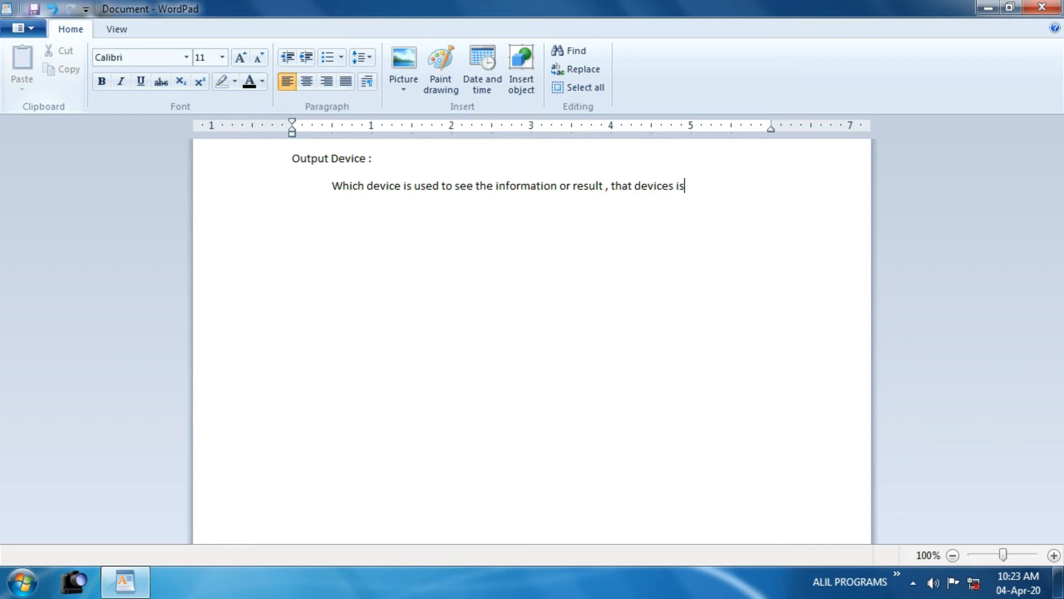
text( called )
text("Outpu)
text(t De)
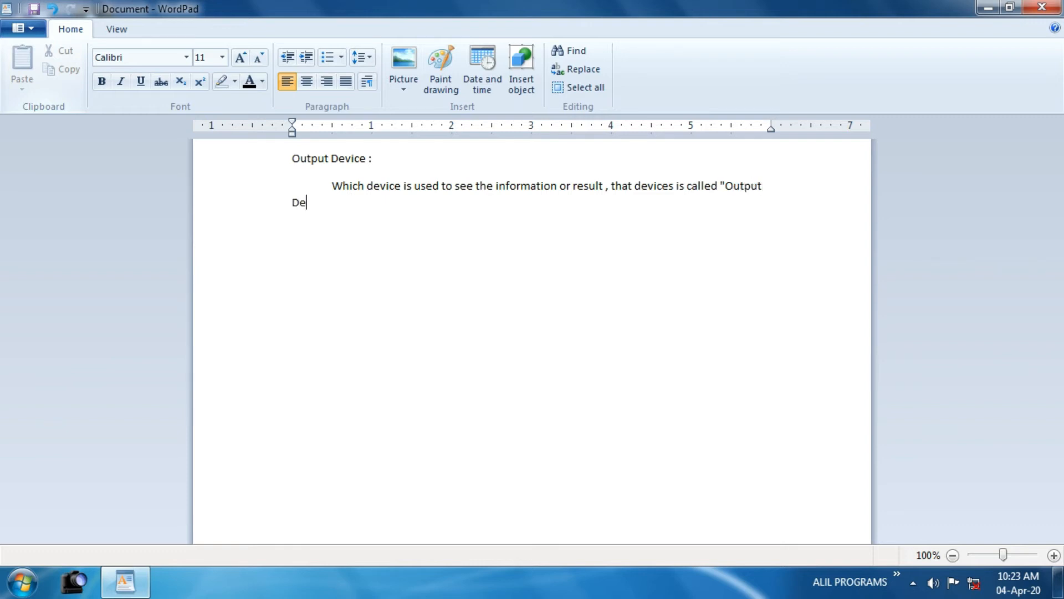
text(vices".)
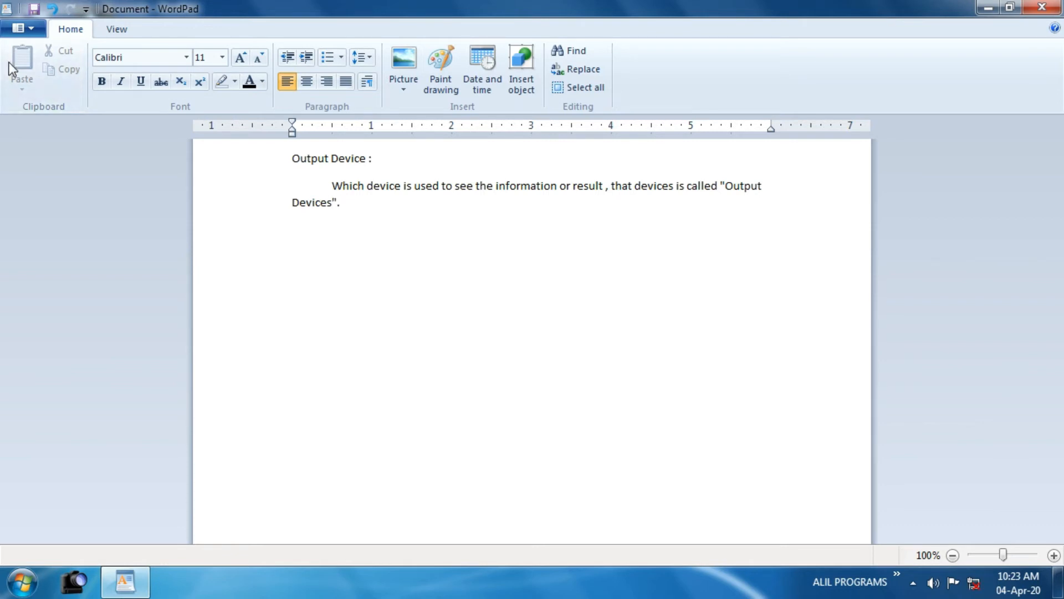
Save the document in the Documents library as "Output devices" in Rich Text Format.
click(27, 28)
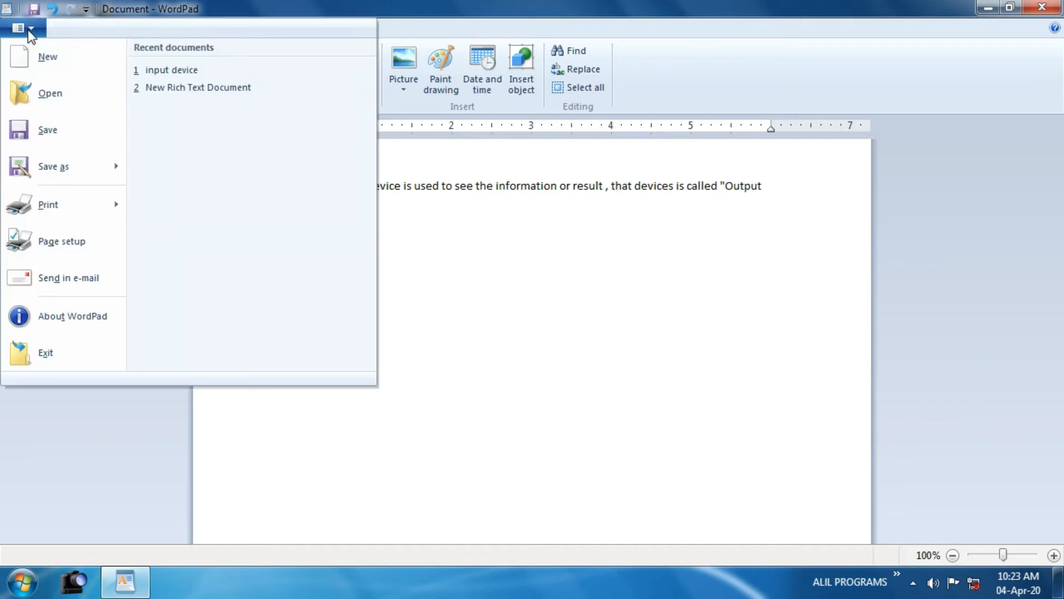
click(49, 133)
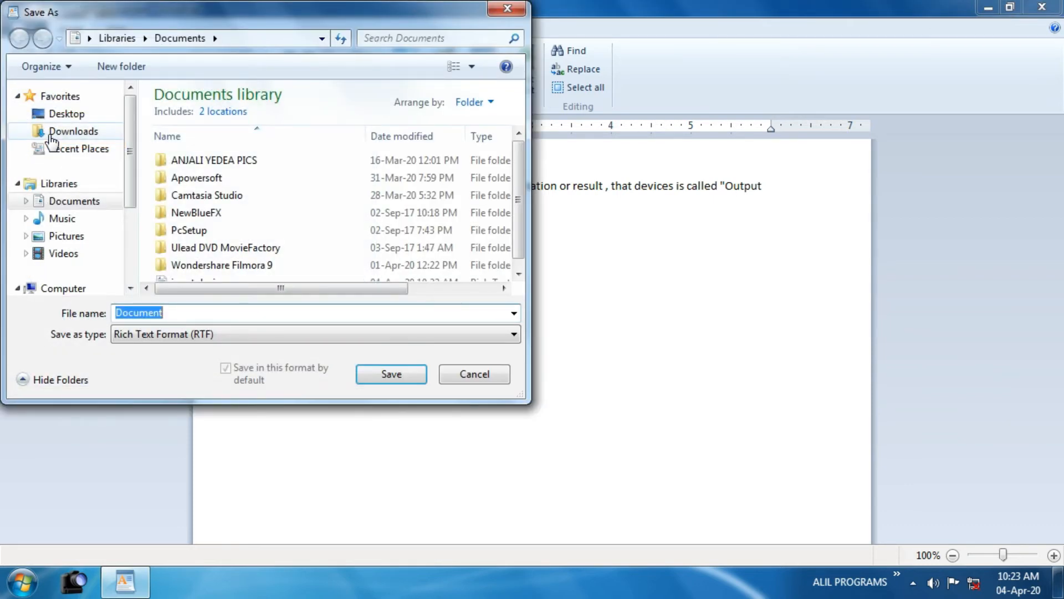
text(Output devices)
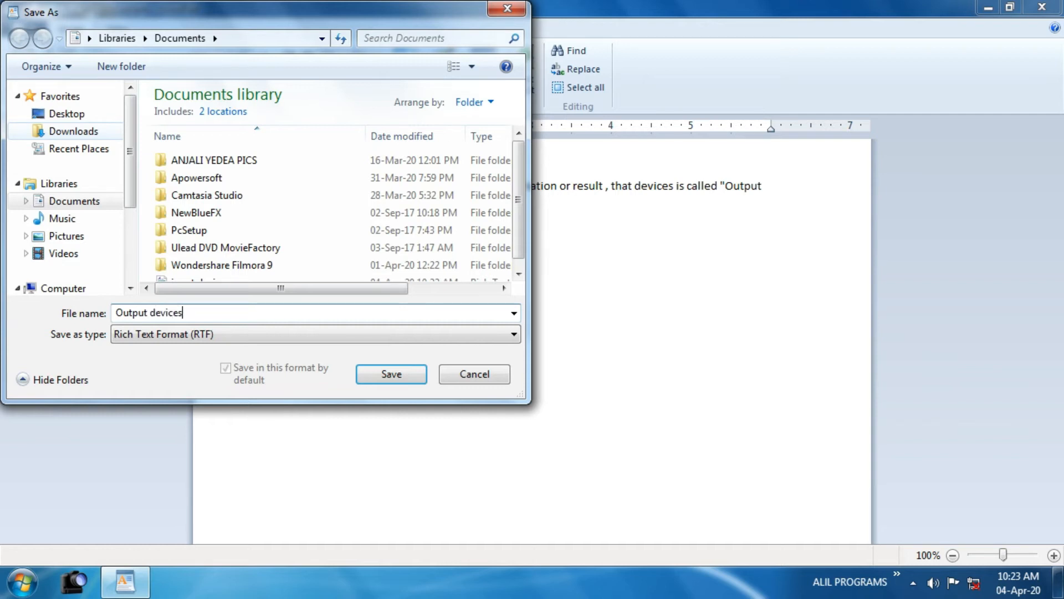
click(411, 380)
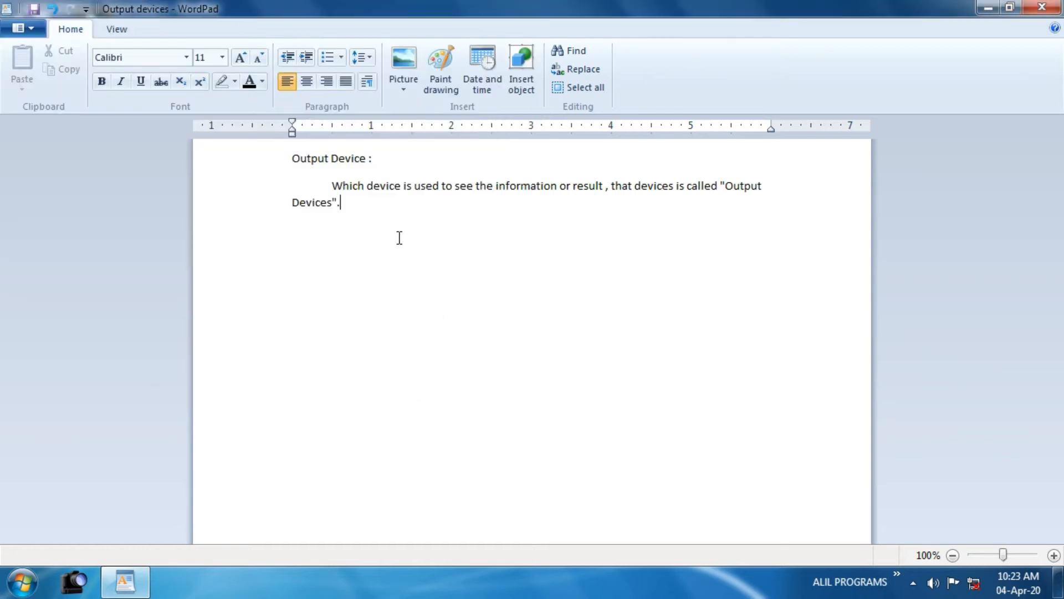
Add the slightly indented example line "Ex : Monitor" below the output device definition and save the document.
text(Ex : Monitor)
click(36, 29)
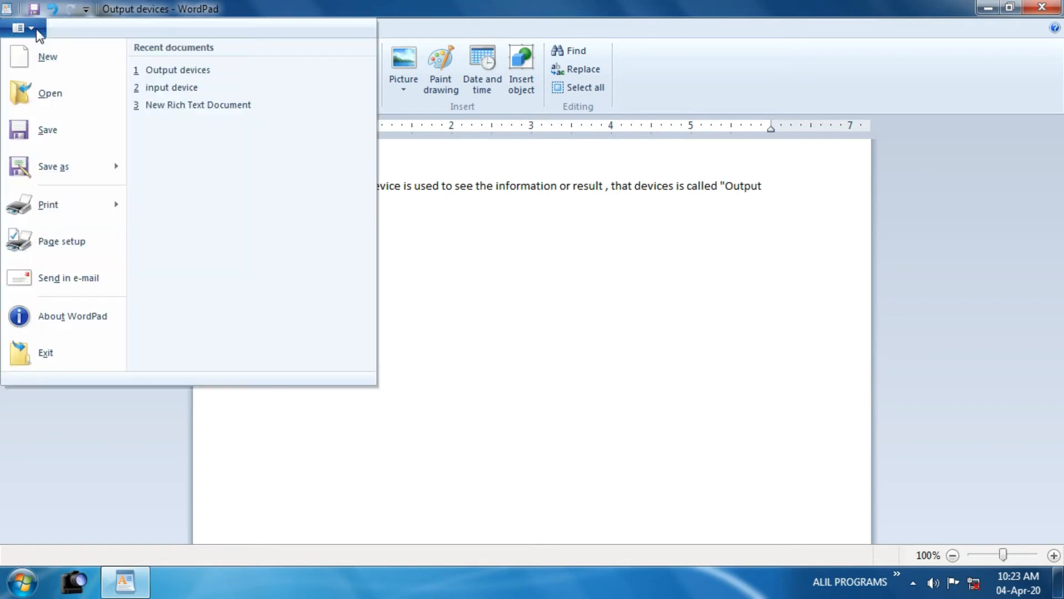
click(49, 131)
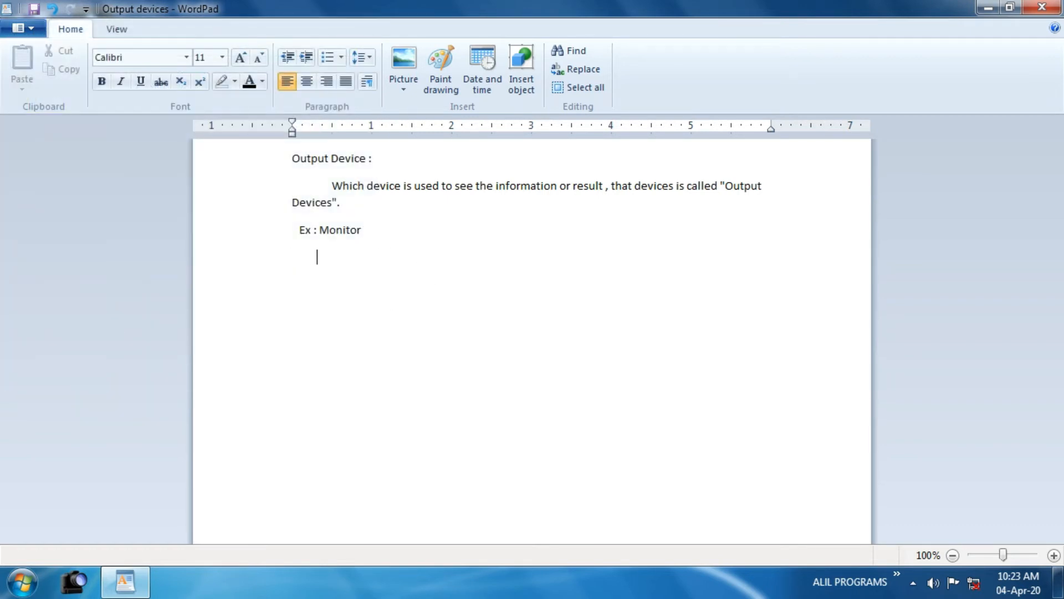
Continue the examples beneath Monitor with the indented lines "Printer" and "Speaker", and save the document again.
text(Printer)
key(Return)
text(Speaker)
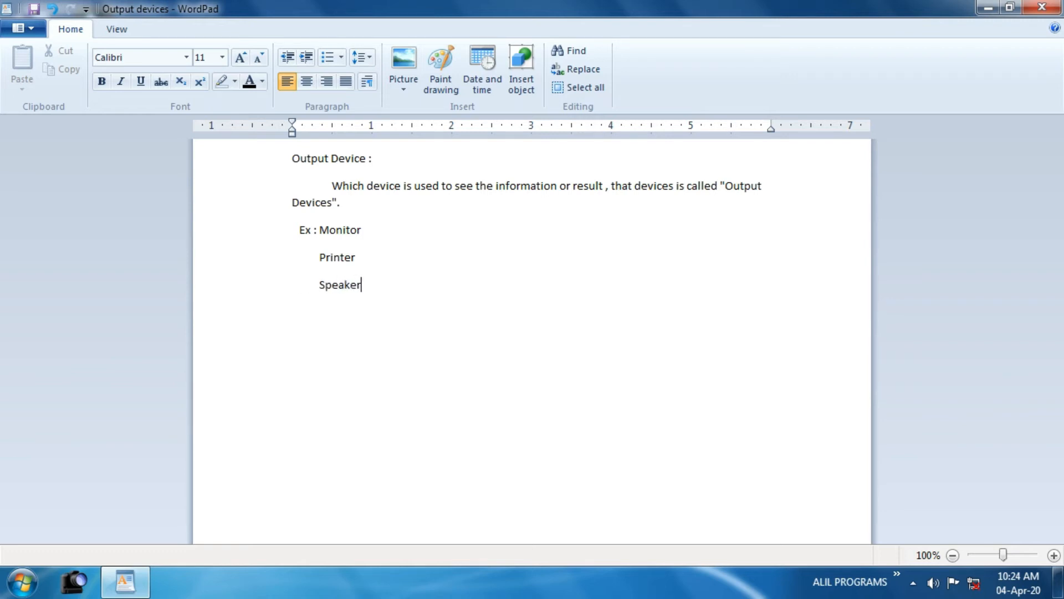
click(34, 27)
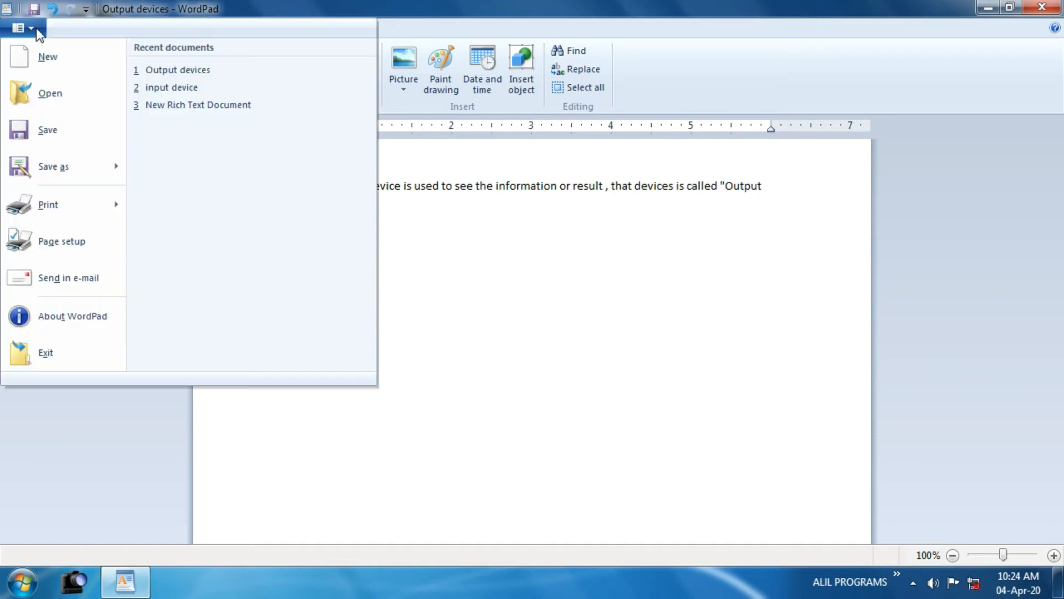
click(44, 140)
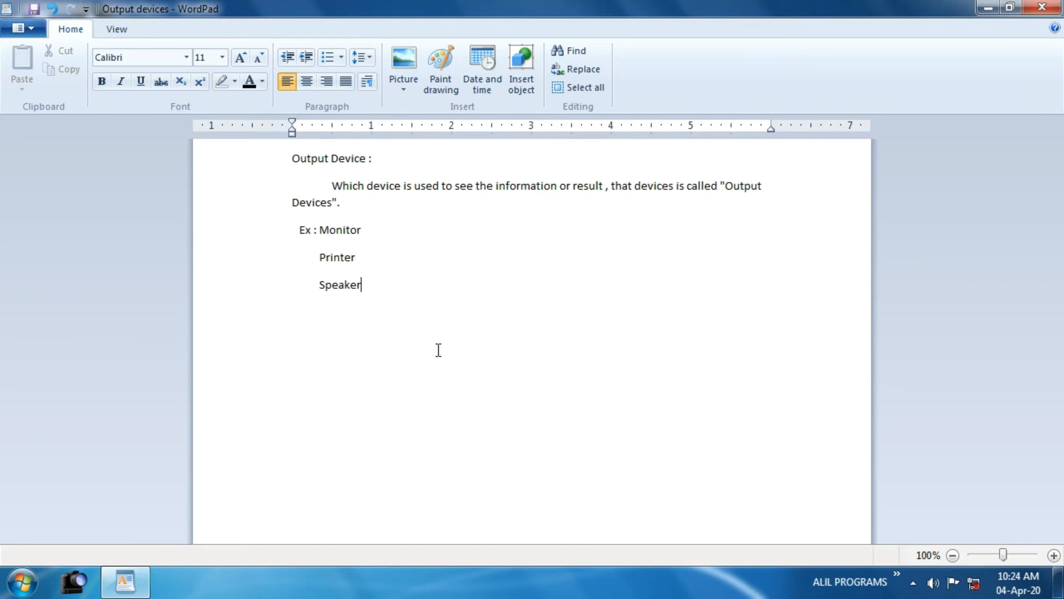
click(28, 31)
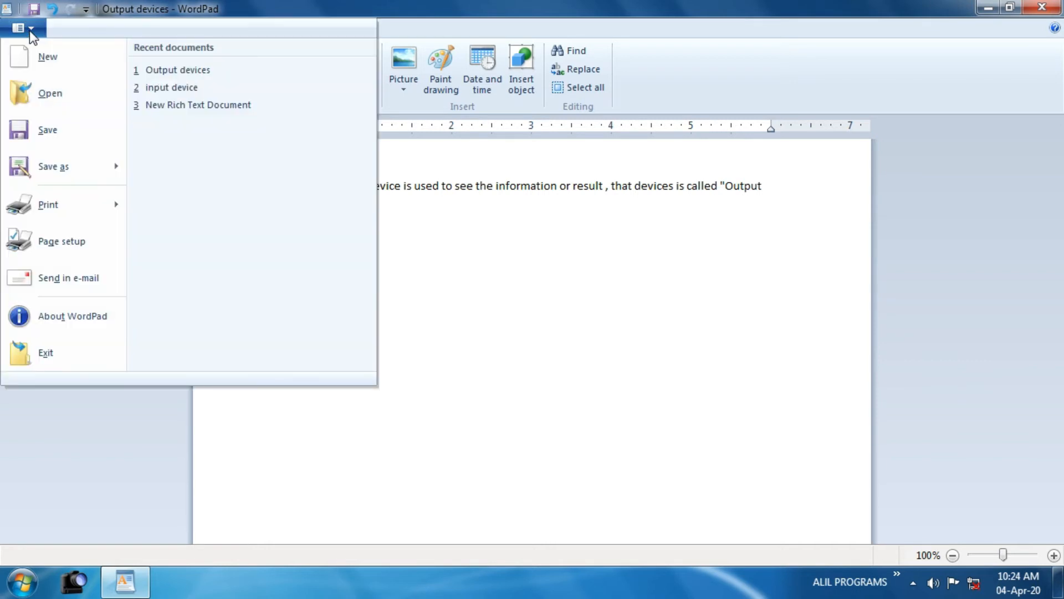
click(42, 54)
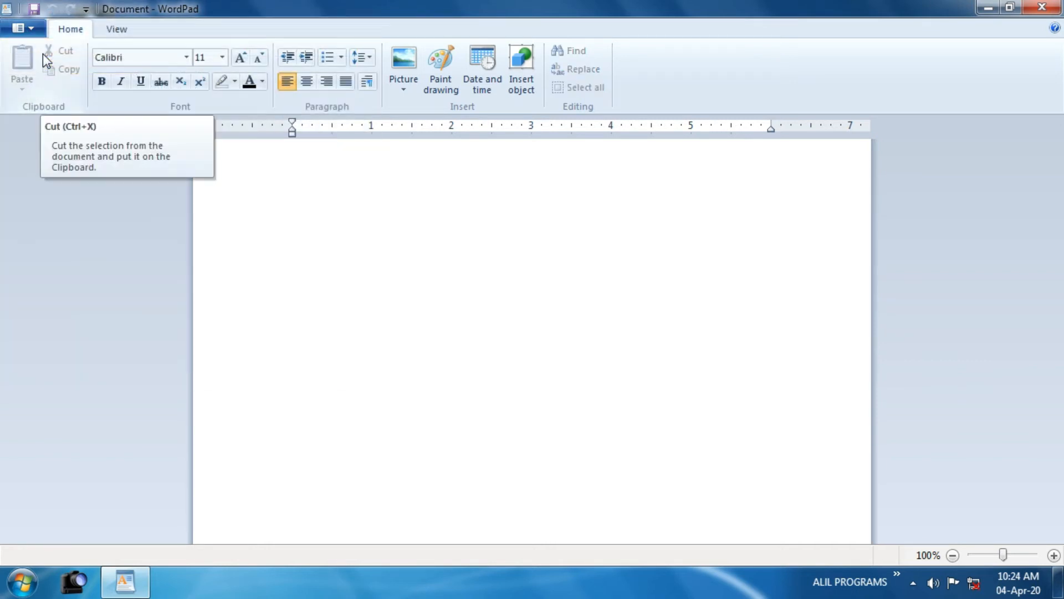
text(Memory)
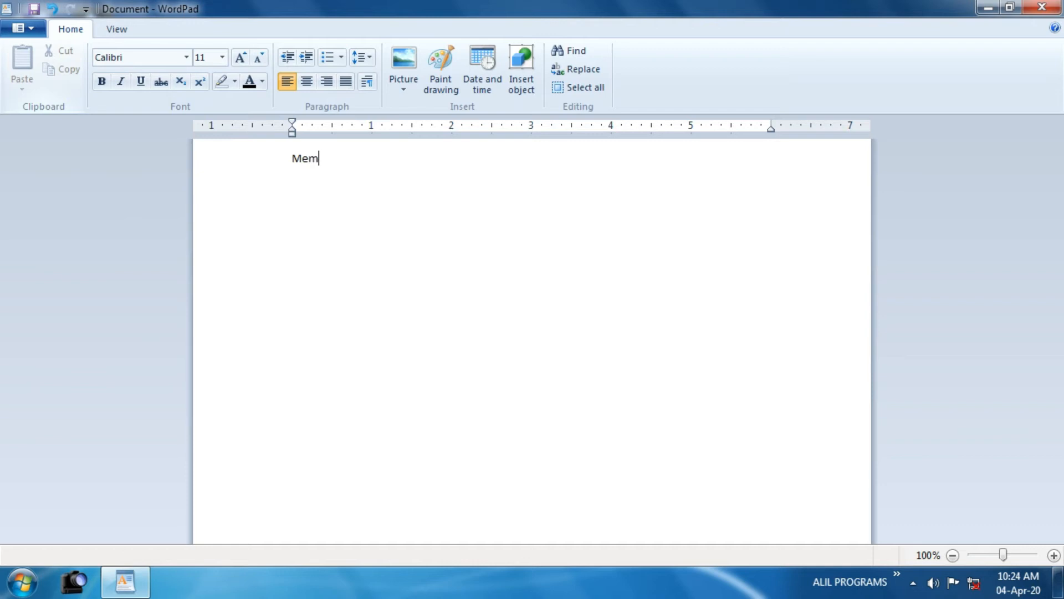
text( Unit :)
key(Return)
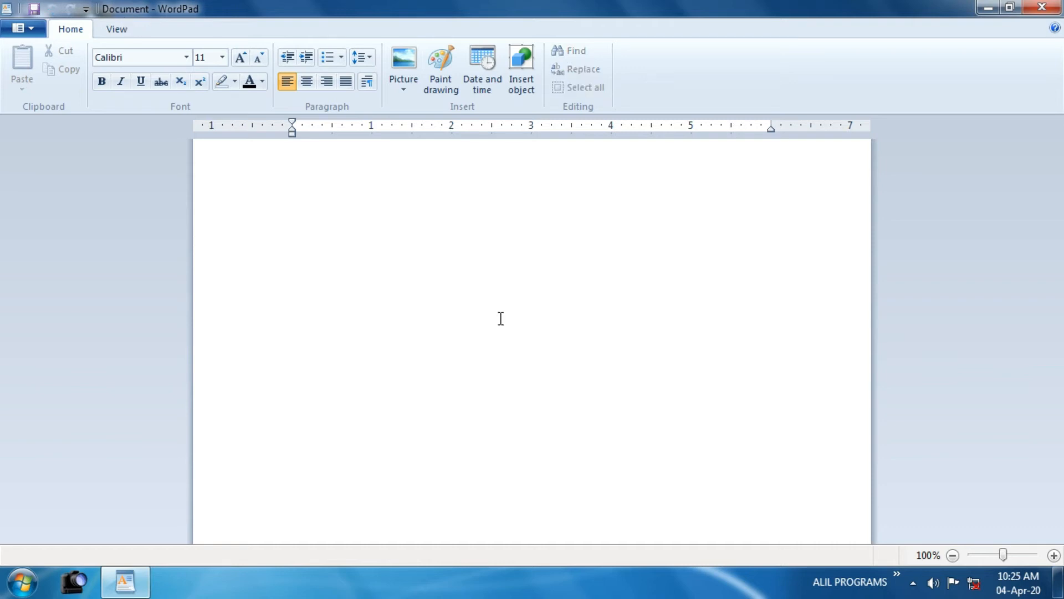
Create a new document with the heading "CPU :" and, indented beneath it, the line "CPU Means Central Processing Unit".
click(32, 29)
click(45, 65)
text(CPU :)
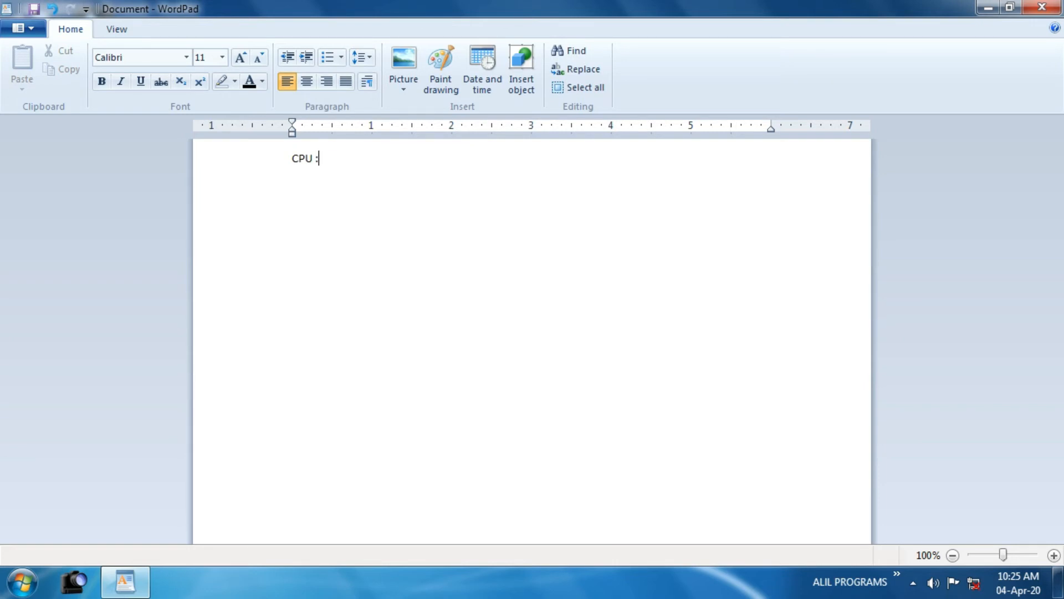
key(Return)
key(Tab)
text(CPU Means Central )
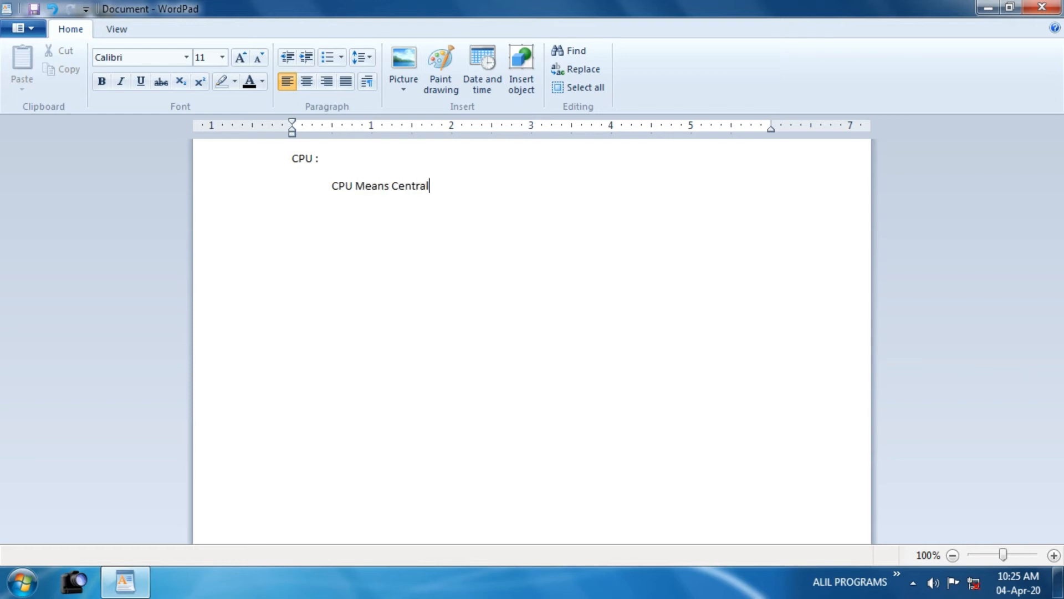
text(Processing Unit)
key(Return)
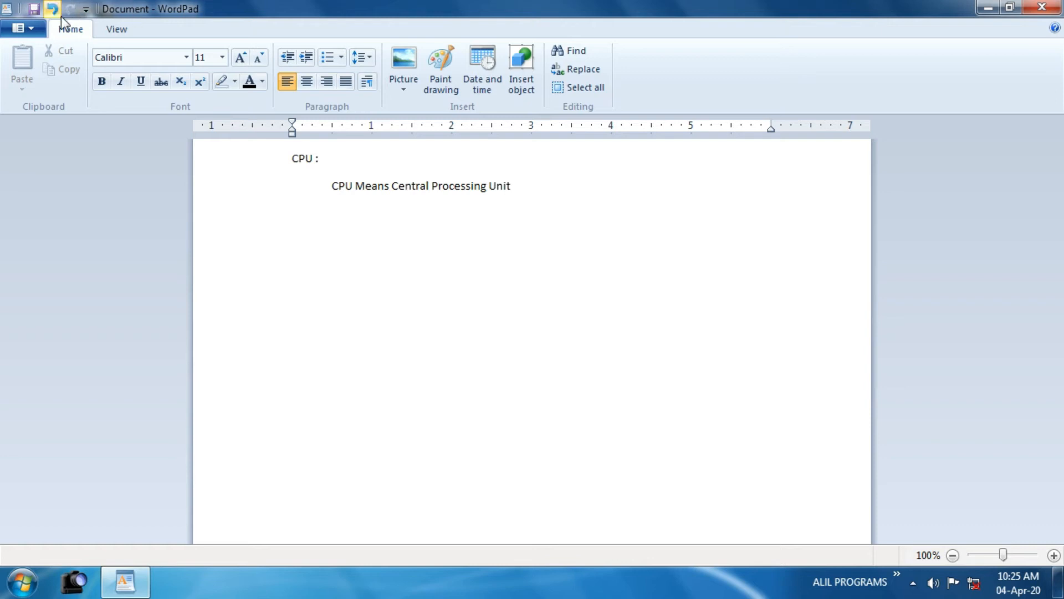
Save the document in the Documents library as "CPU" in Rich Text Format.
click(35, 29)
click(40, 133)
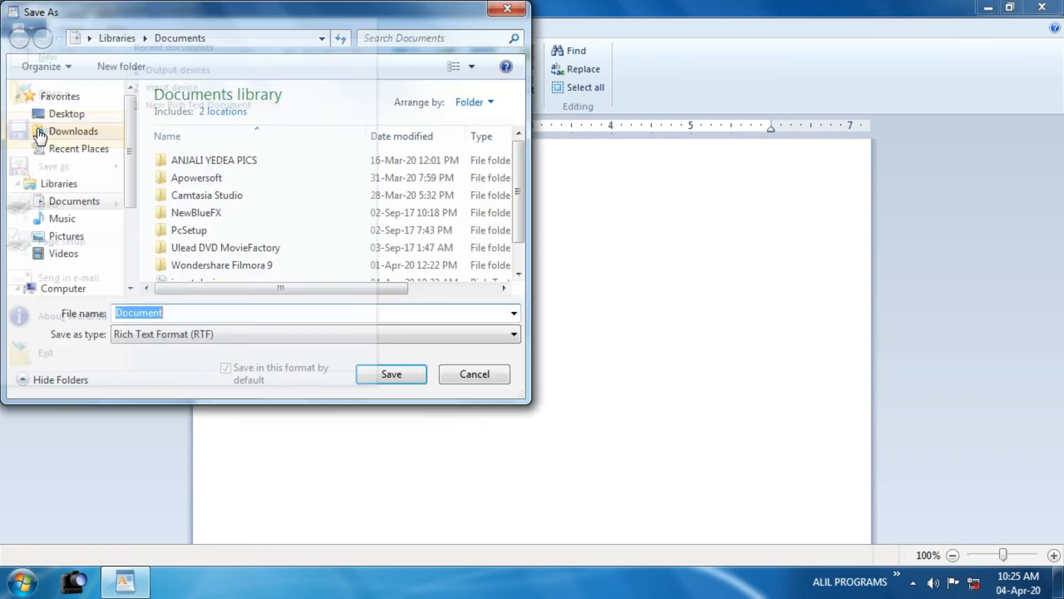
text(CPU)
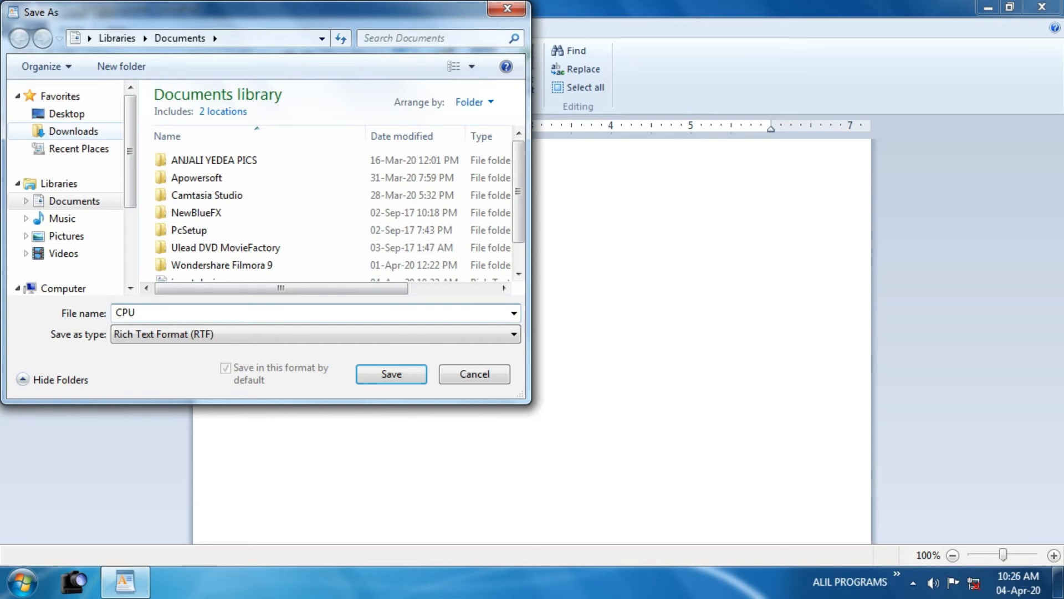
key(Return)
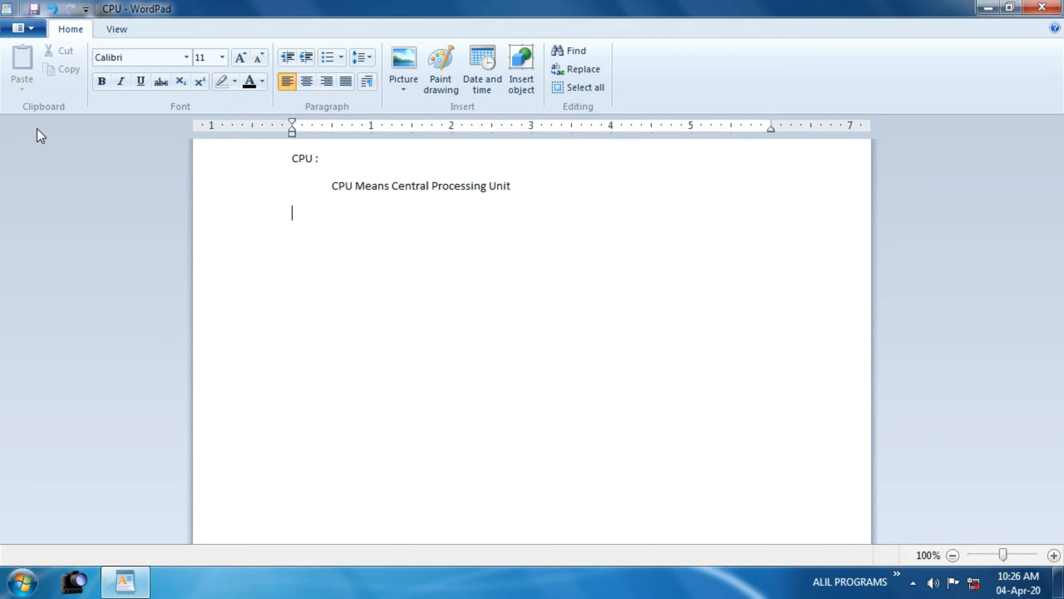
Below the CPU definition, add the lines "It contains CU", "ALU" and "Mu".
text(It contains)
text(CU)
key(Return)
text(ALU)
key(Return)
text(Mu)
key(Return)
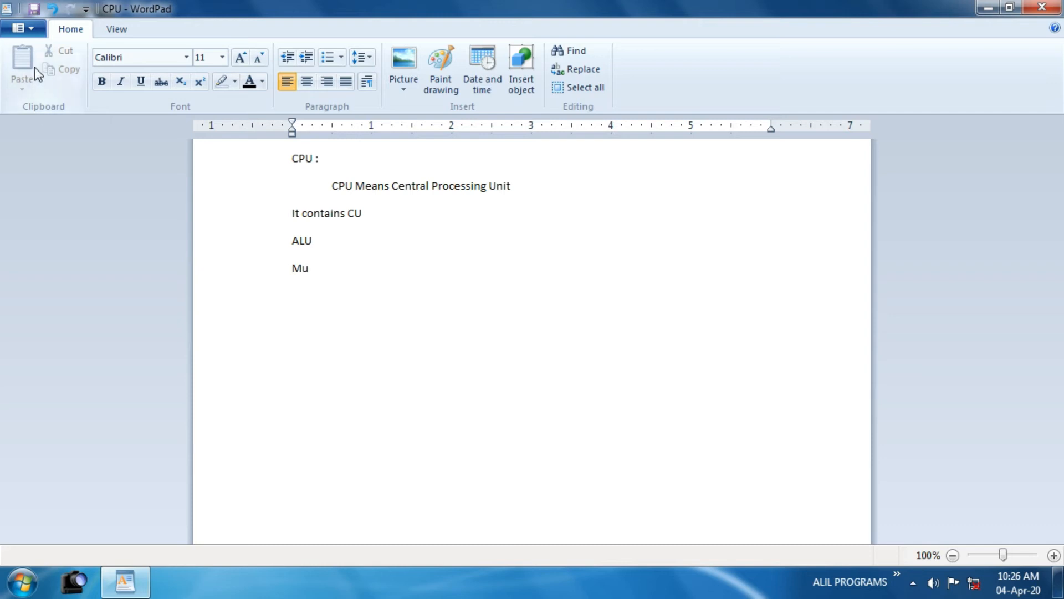
Save the CPU document with its added component lines and place the cursor after "Mu".
click(34, 29)
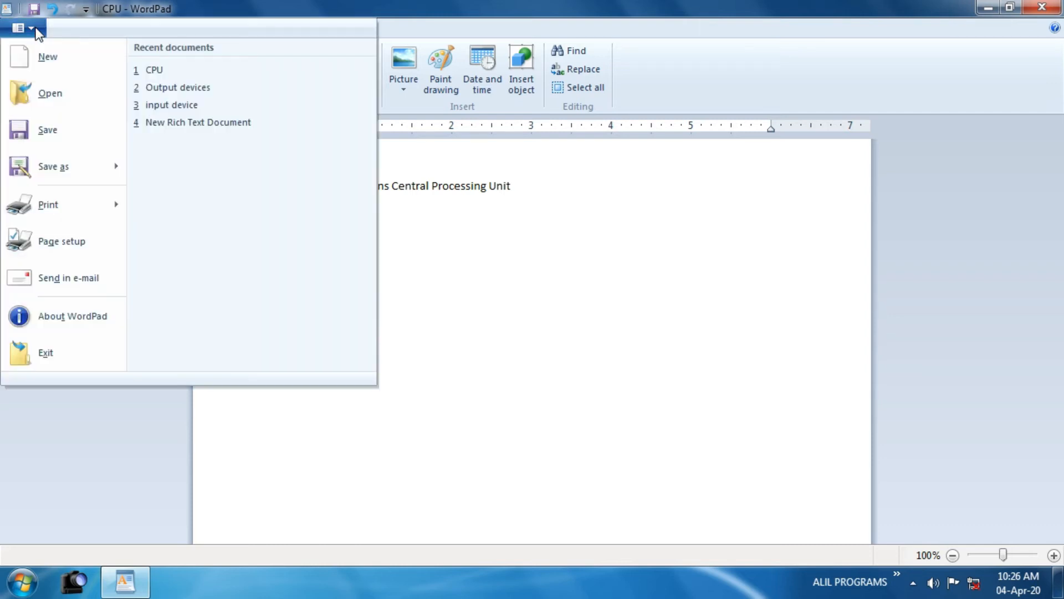
click(54, 132)
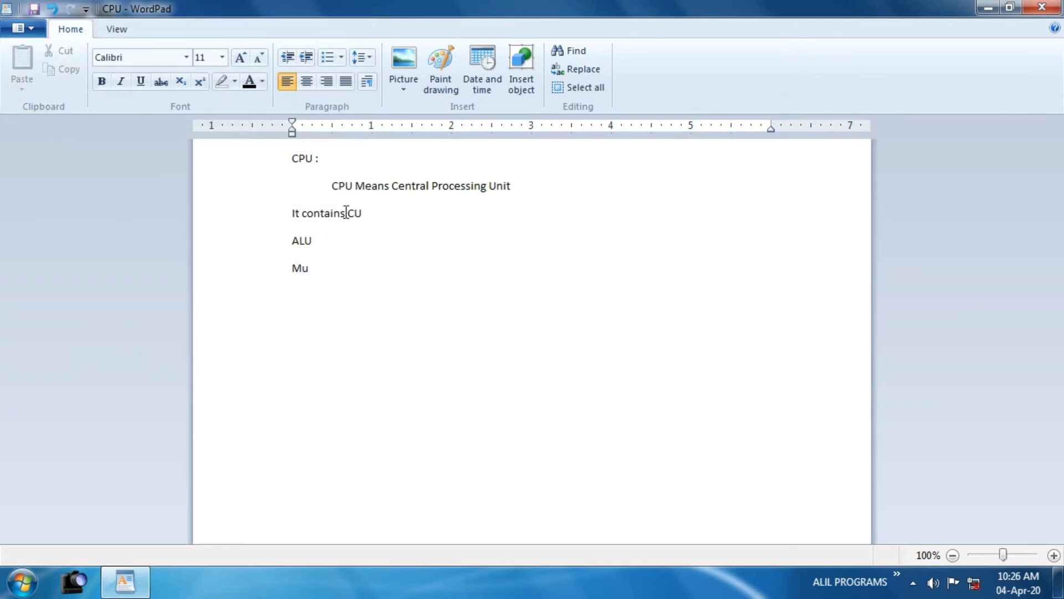
click(313, 274)
Open the saved document "input device.rtf" from the Documents library.
click(34, 32)
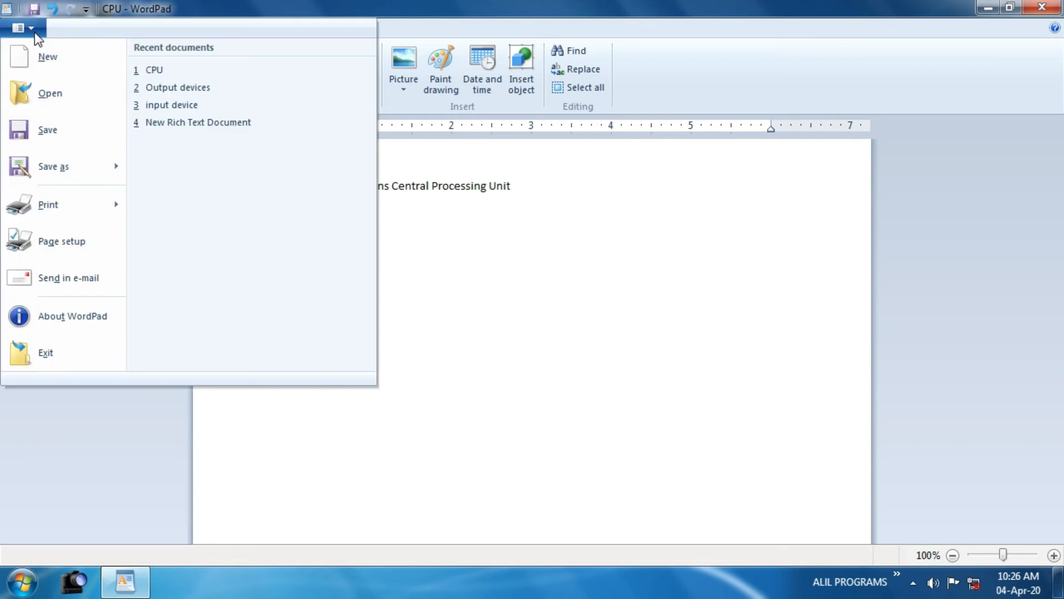
click(44, 94)
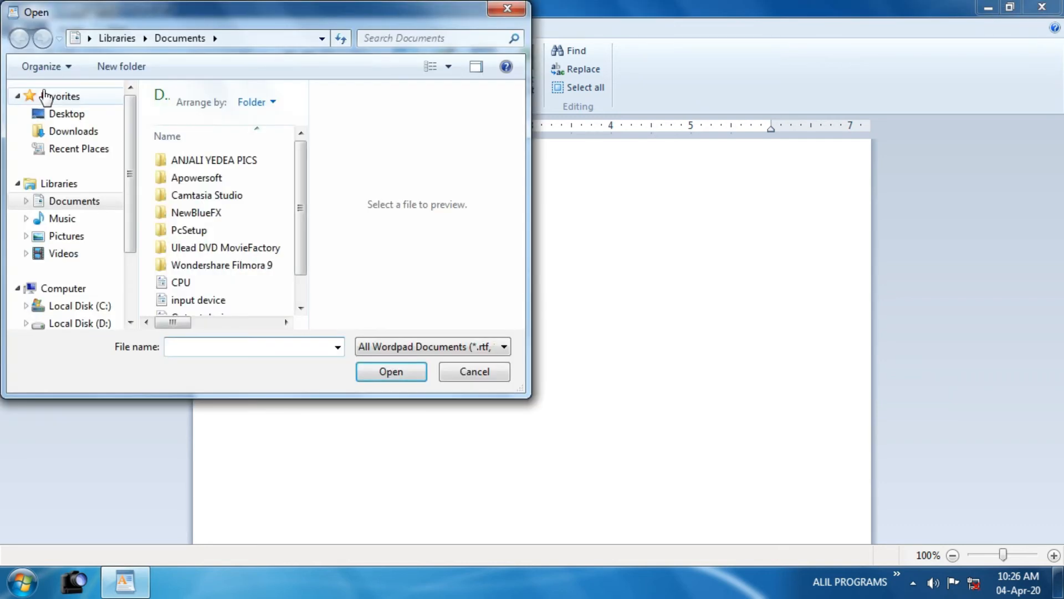
text(i)
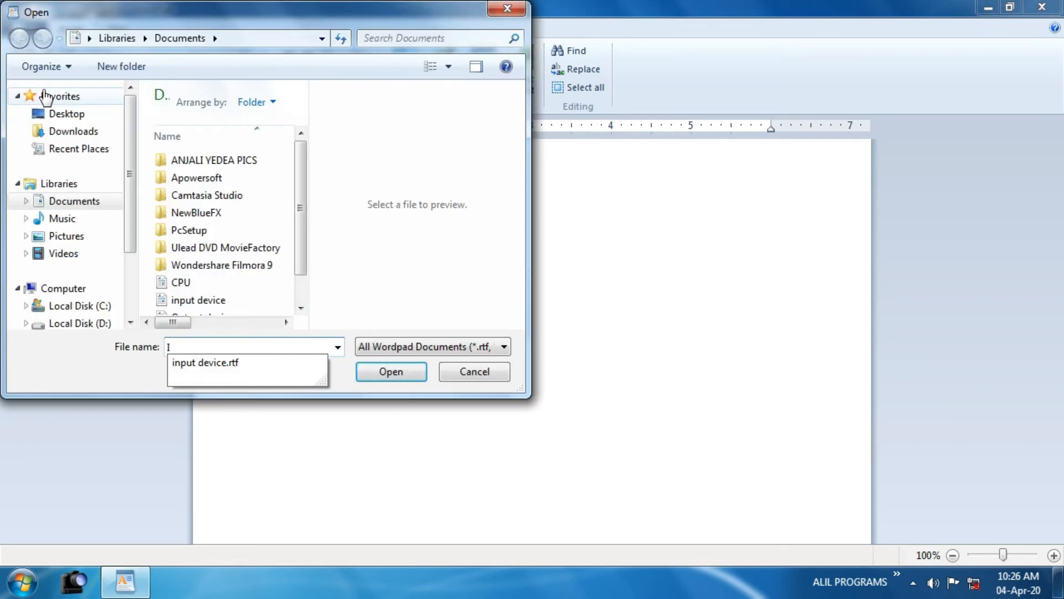
click(223, 369)
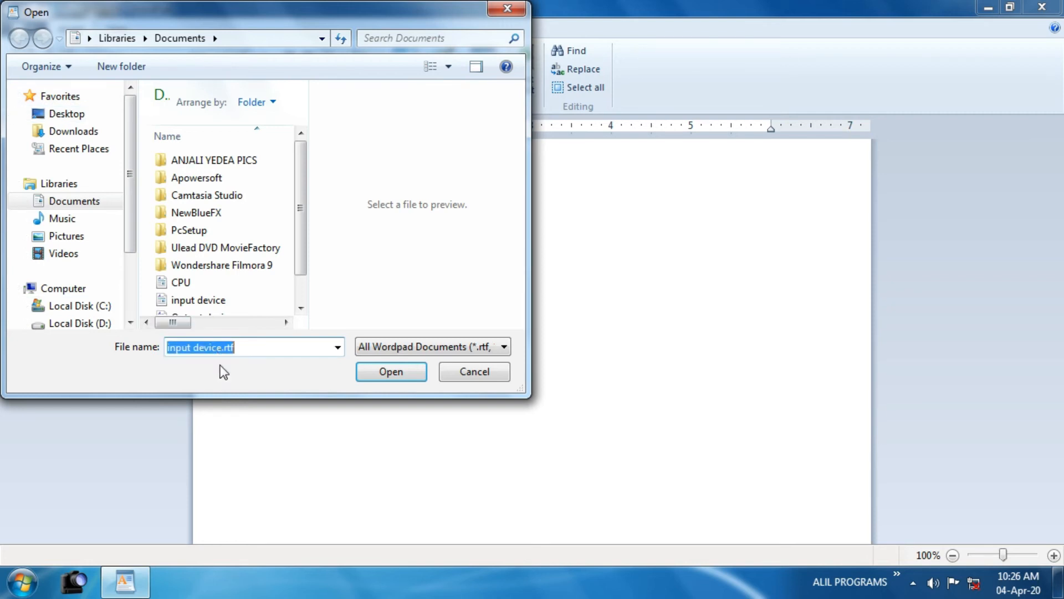
click(413, 378)
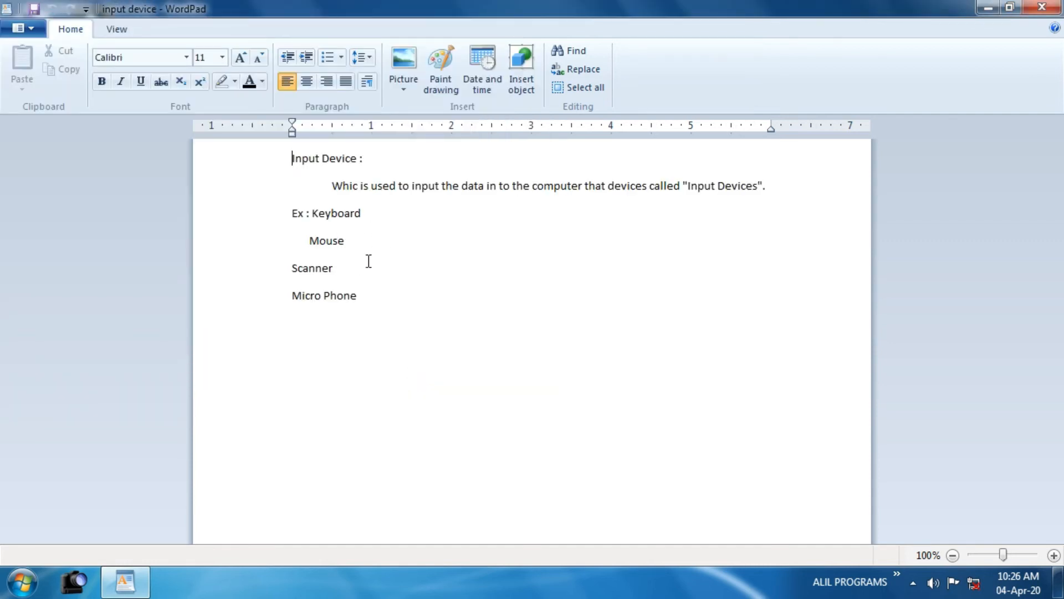
Below "Micro Phone", add the lines "Keyboard : It is the standard input device." and "It is used to input the data into the computer.".
click(373, 297)
key(Return)
text(Keyboard )
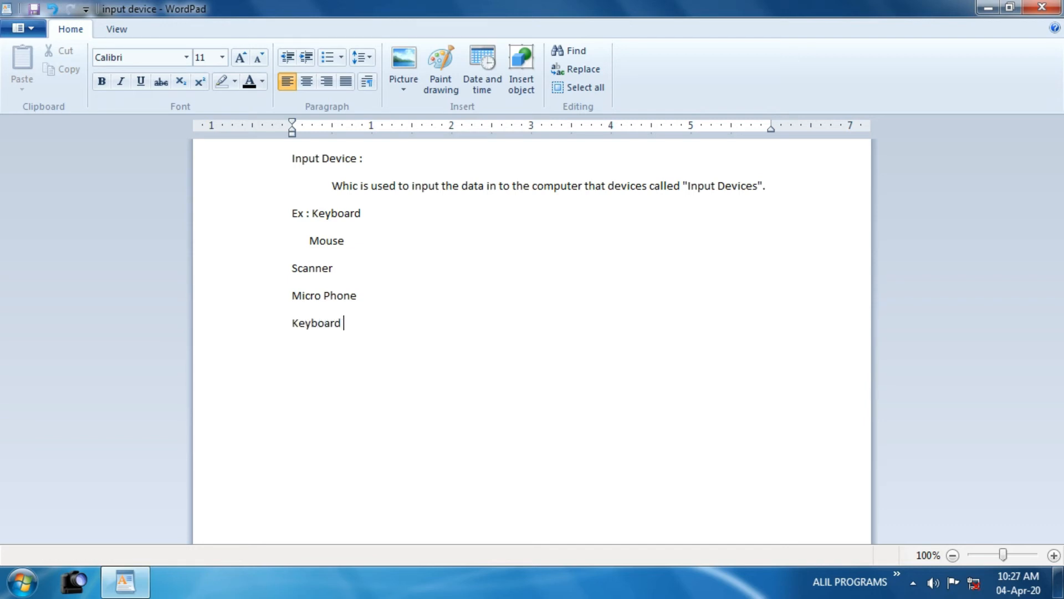
text(:)
text(It is the standard input device.)
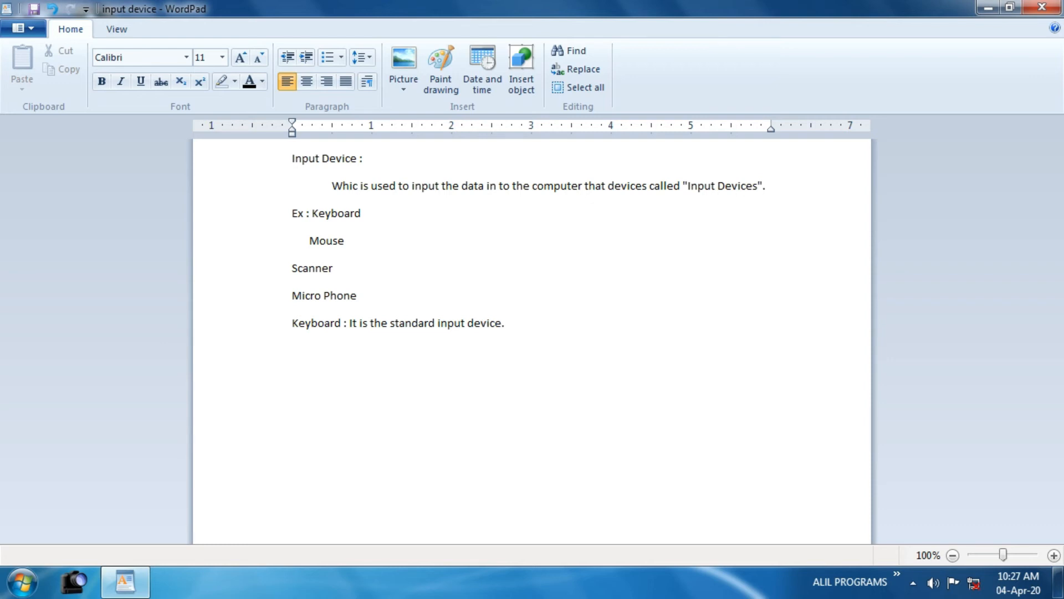
key(Return)
text(It is used to input)
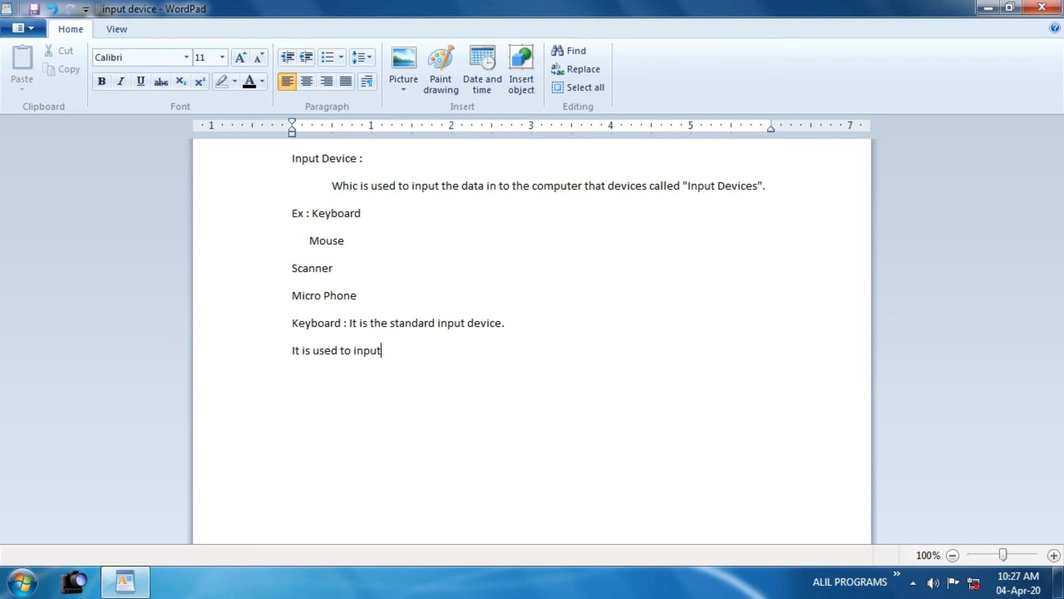
text( the data into the comput)
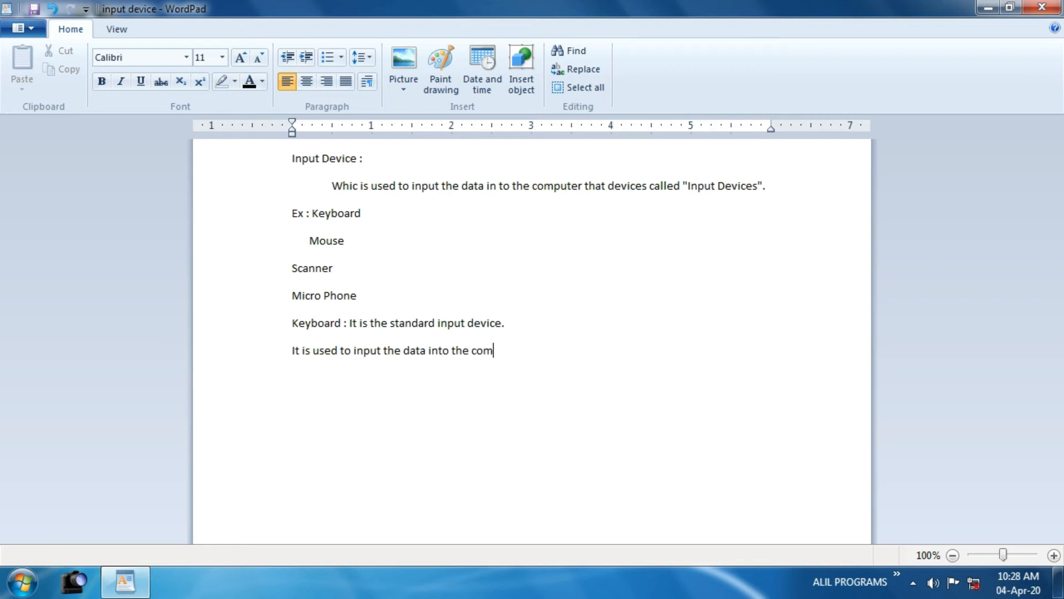
text(er.)
Select the two added keyboard lines, save the input device document, and clear the selection.
drag(292, 323, 546, 354)
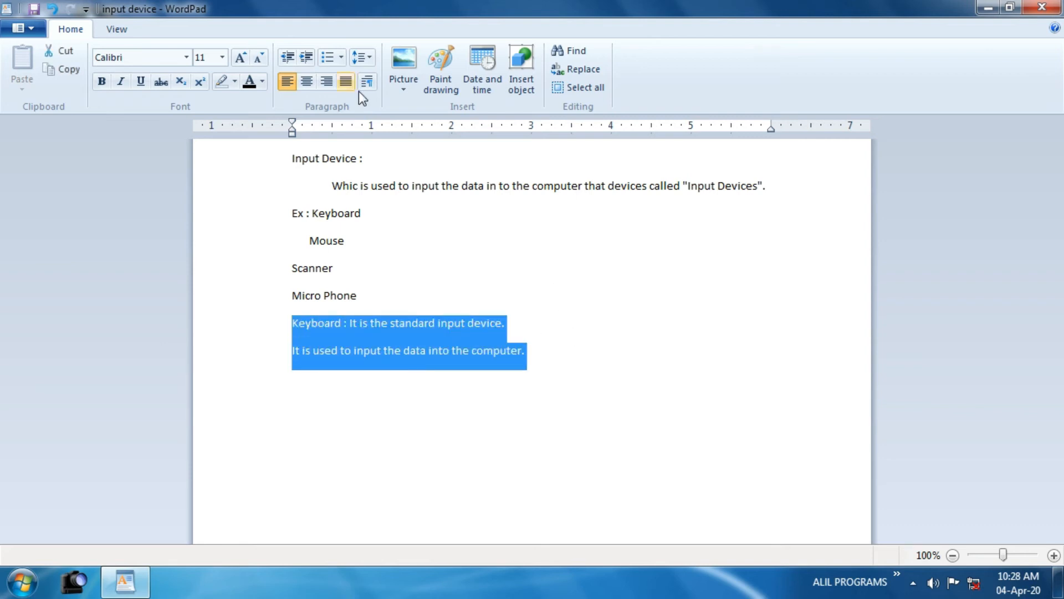
click(34, 30)
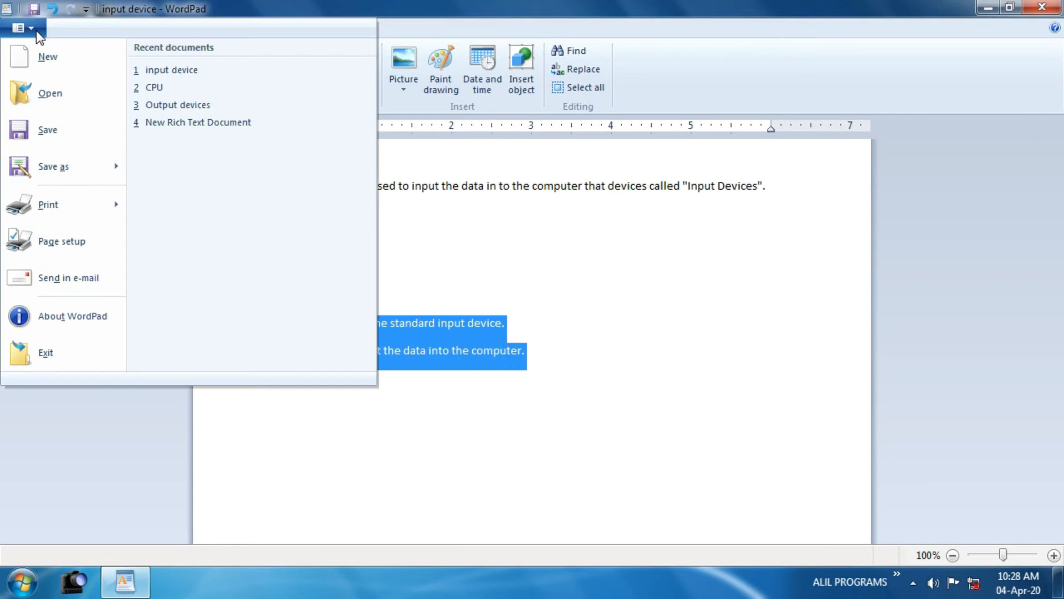
click(46, 132)
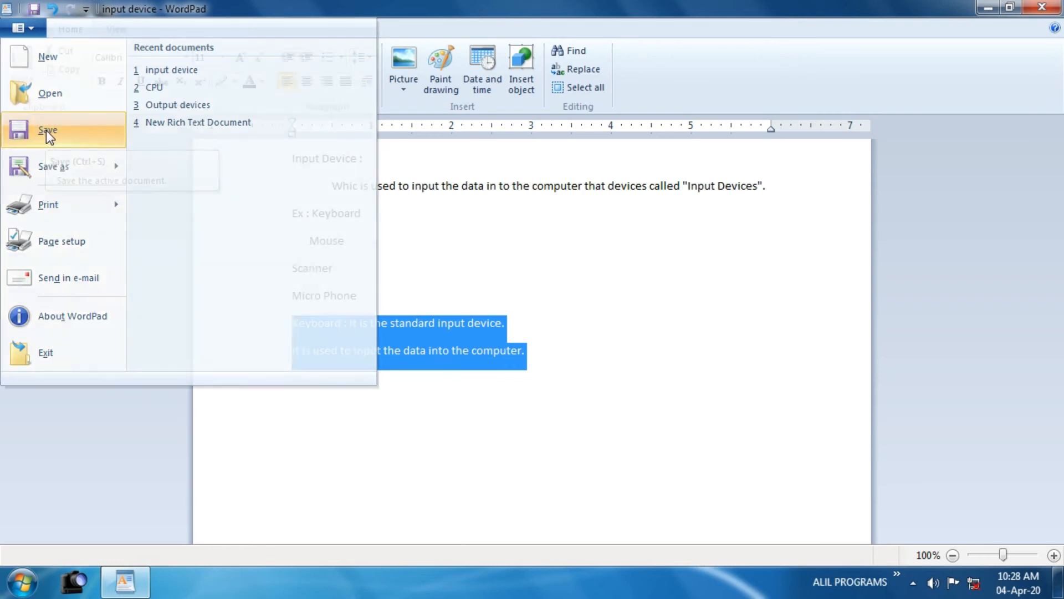
click(630, 354)
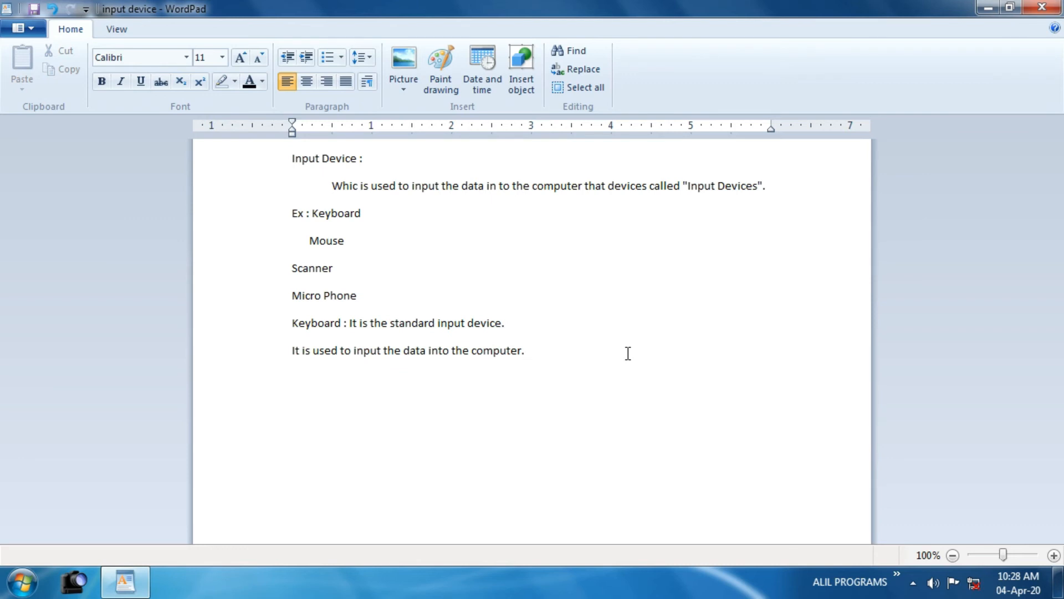
Open the saved document "Output devices.rtf" from the Documents library.
click(33, 28)
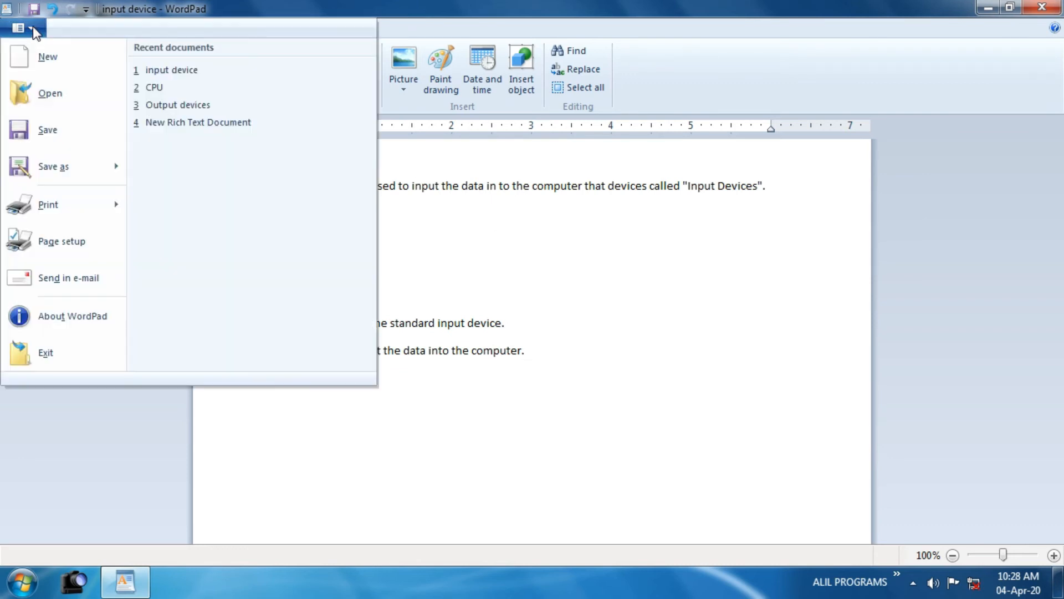
click(52, 100)
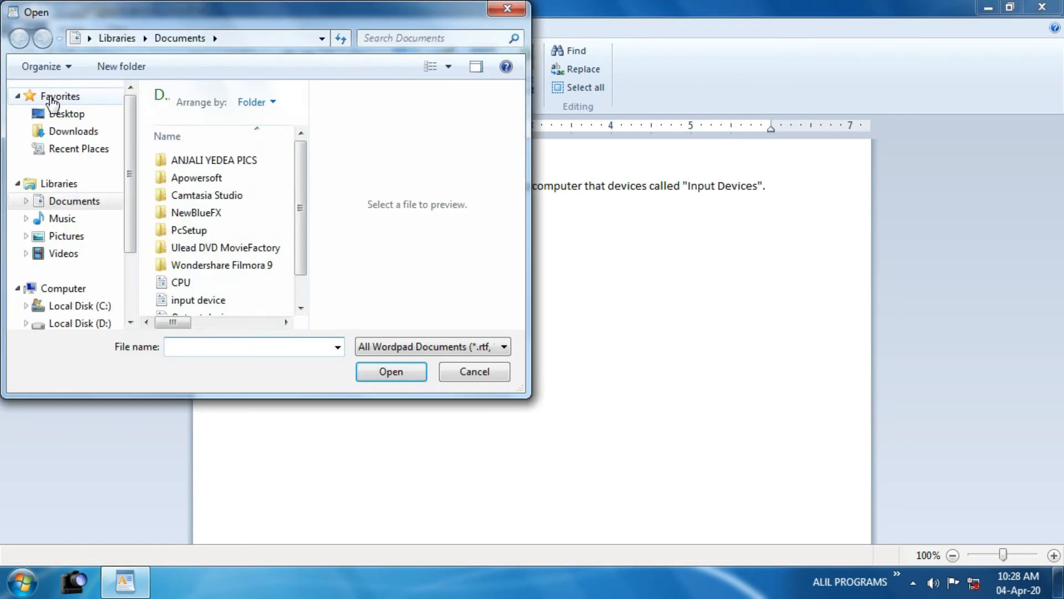
text(Out)
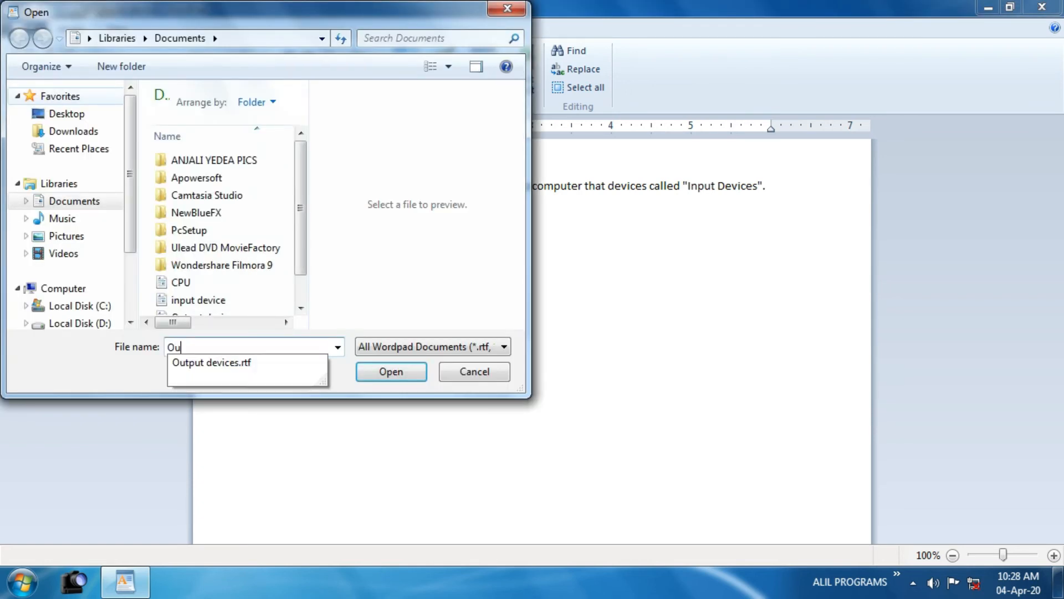
click(257, 365)
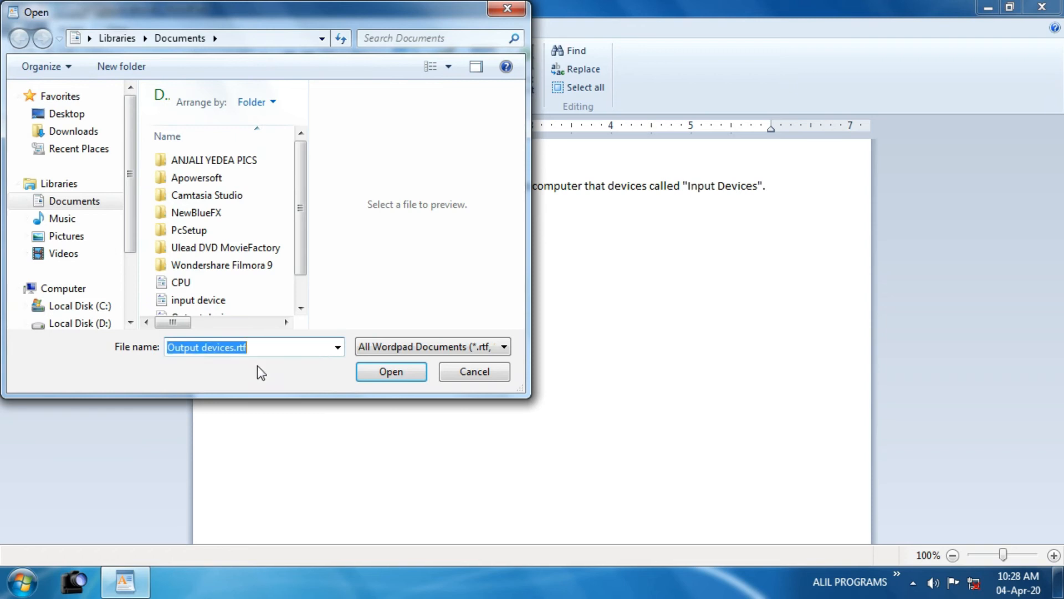
click(404, 377)
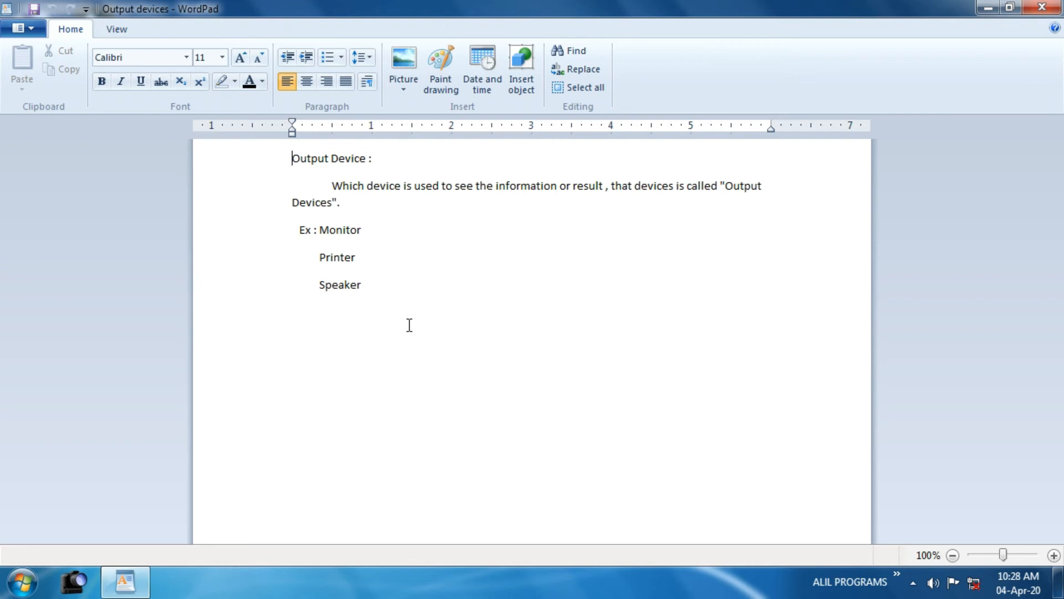
Below "Speaker", add the line "Printer : Different types of printers".
click(404, 291)
key(Return)
text(Printer : Differen)
key(BackSpace)
key(BackSpace)
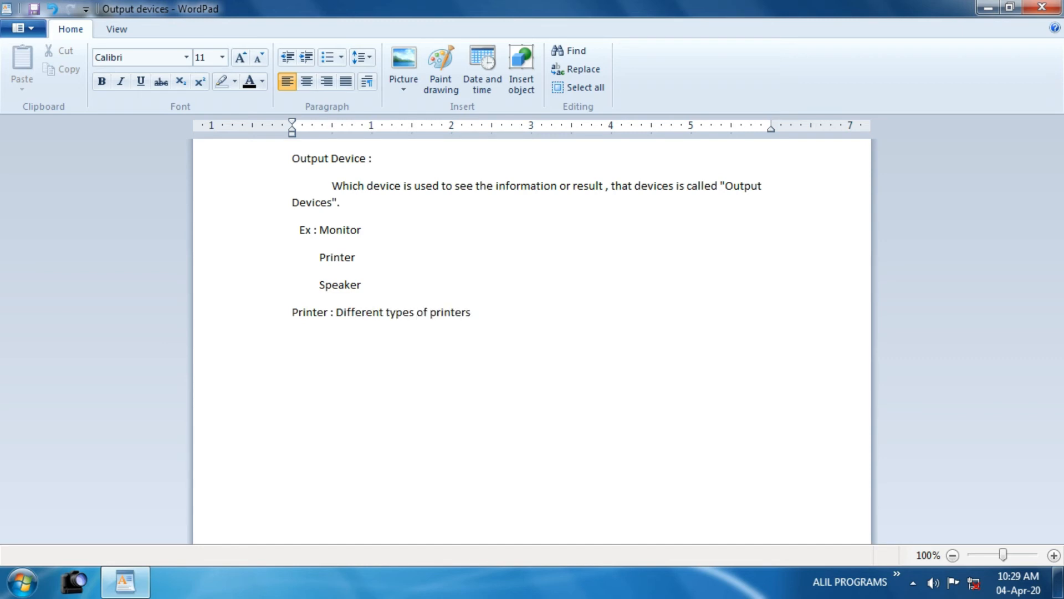
Add the lines "Laser Printers", "Dot Matrix Printers" and "Lin Printers" under the printer types line, and save the document.
key(Return)
text(Laser Printers)
key(Return)
text(Dot Matrix Printers)
key(Return)
text(Lin Printers)
key(Return)
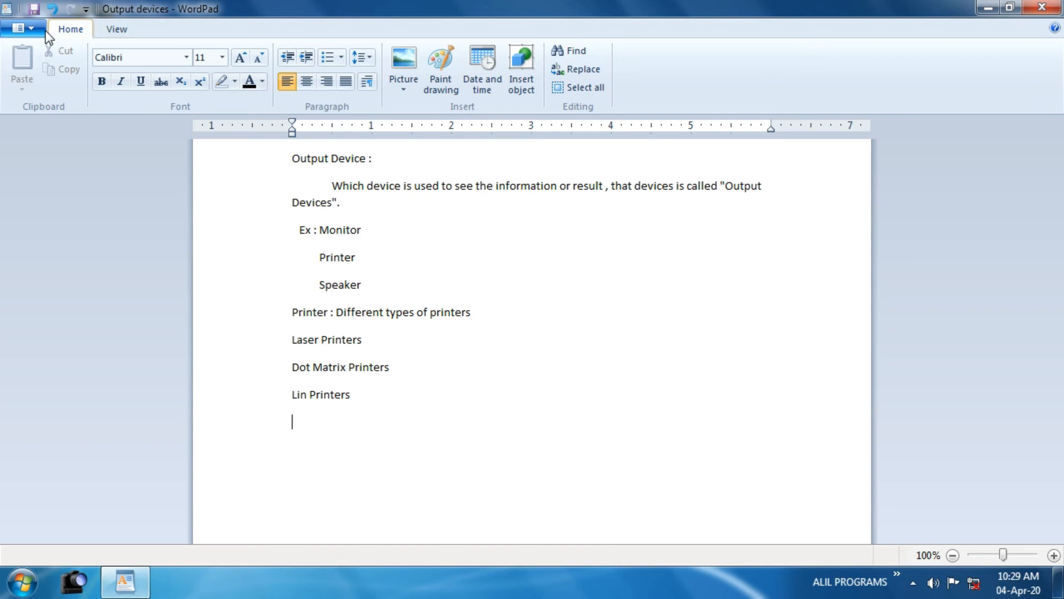
click(25, 27)
click(38, 131)
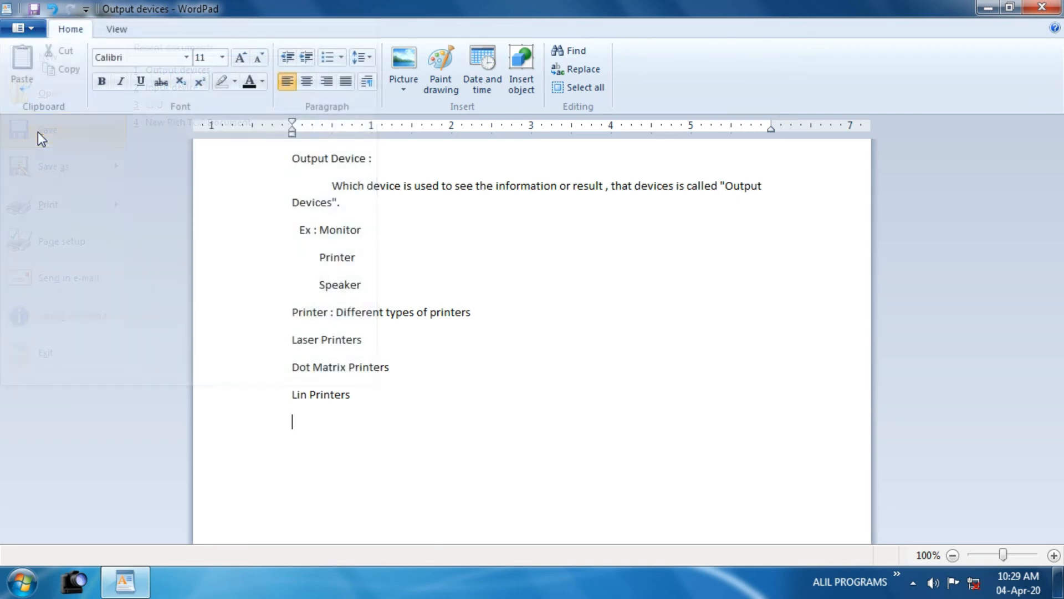
Open the recent document "CPU" and start a new line below "Mu".
click(34, 28)
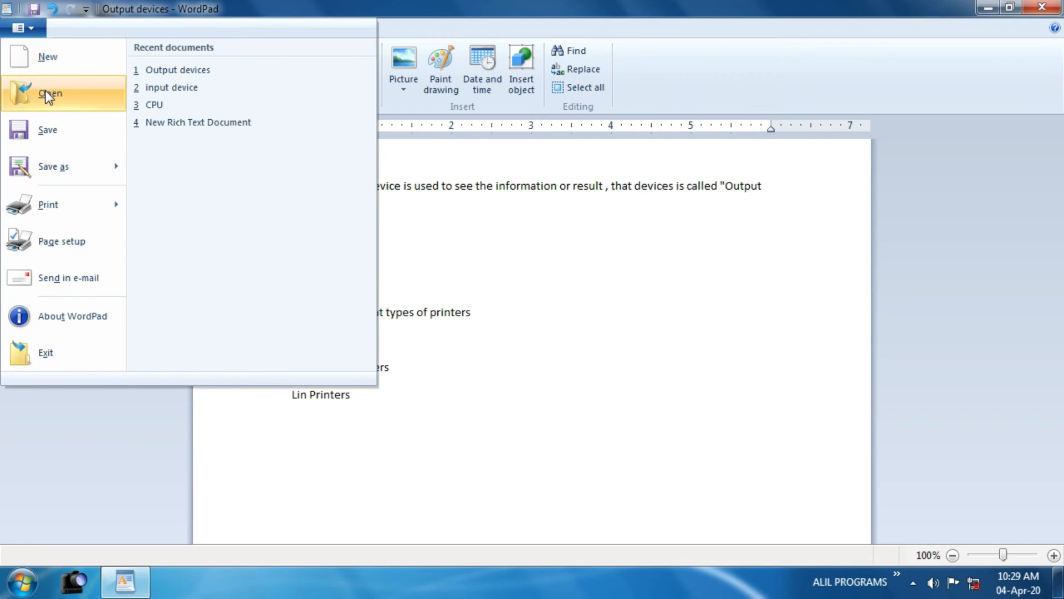
click(161, 105)
click(330, 275)
key(Return)
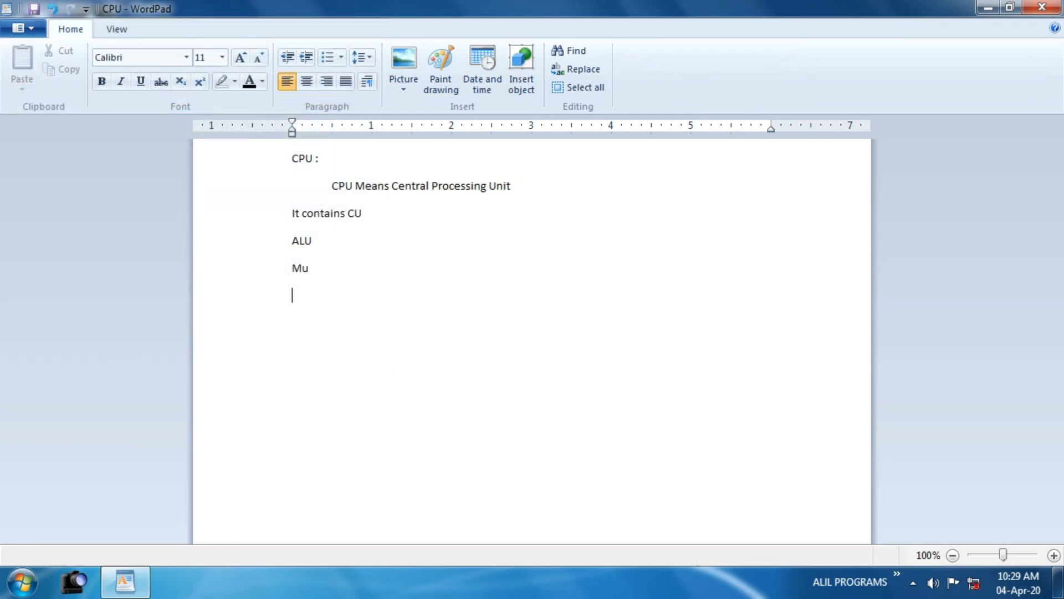
Add the lines "Cu for control unit", "Alu : Arithmetial and Logical Unit" and "MU For Memory Unit", and save the CPU document.
text(Cu for control unit)
key(Return)
text(Alu : Arithmetial c)
key(BackSpace)
text(and Log)
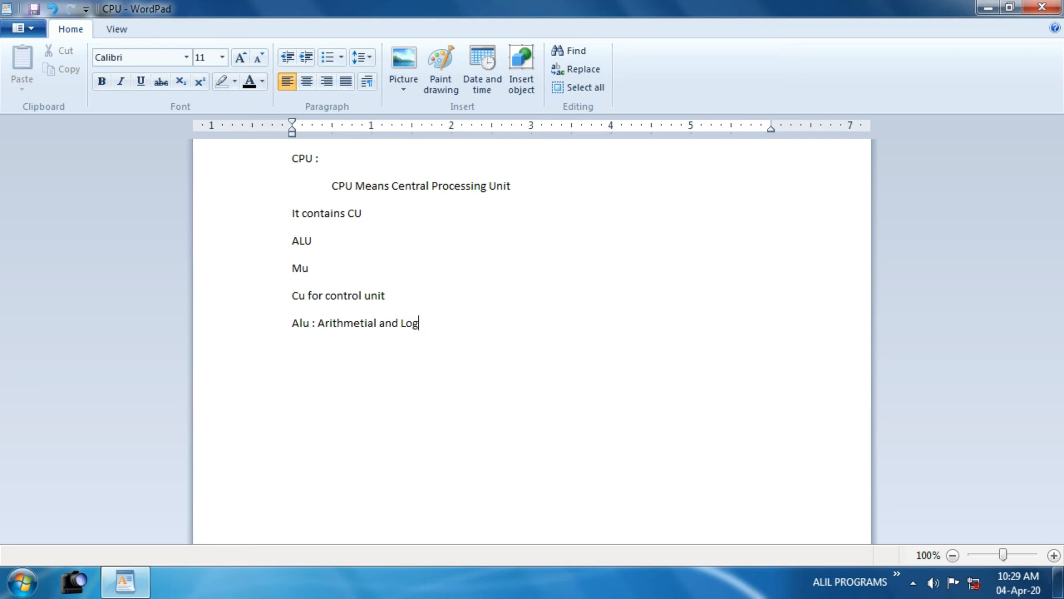
text(ical Unit)
key(Return)
text(MU For Me)
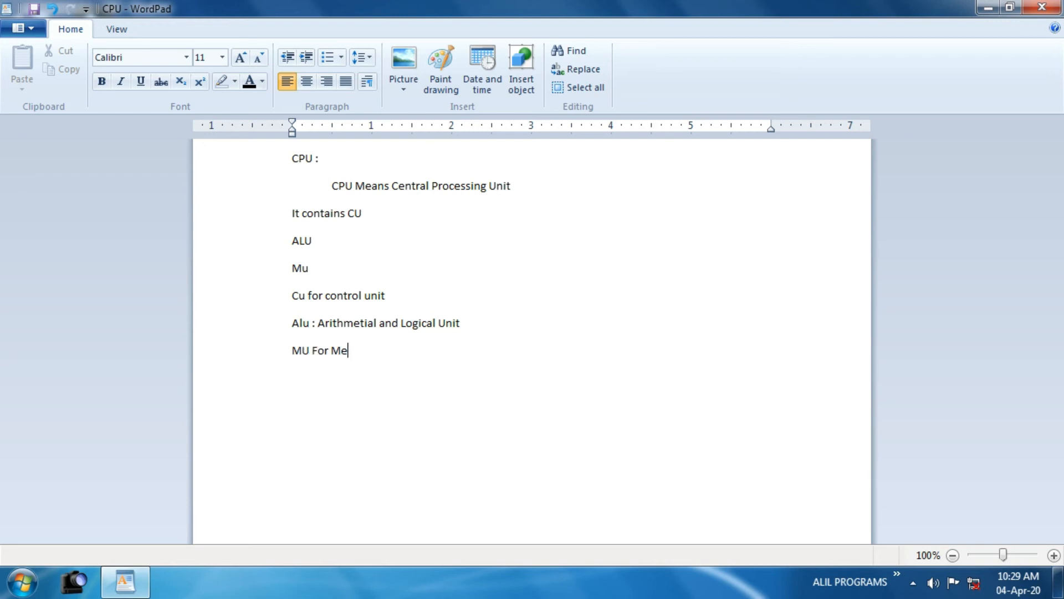
text(mory)
text( Unit)
key(Return)
click(30, 28)
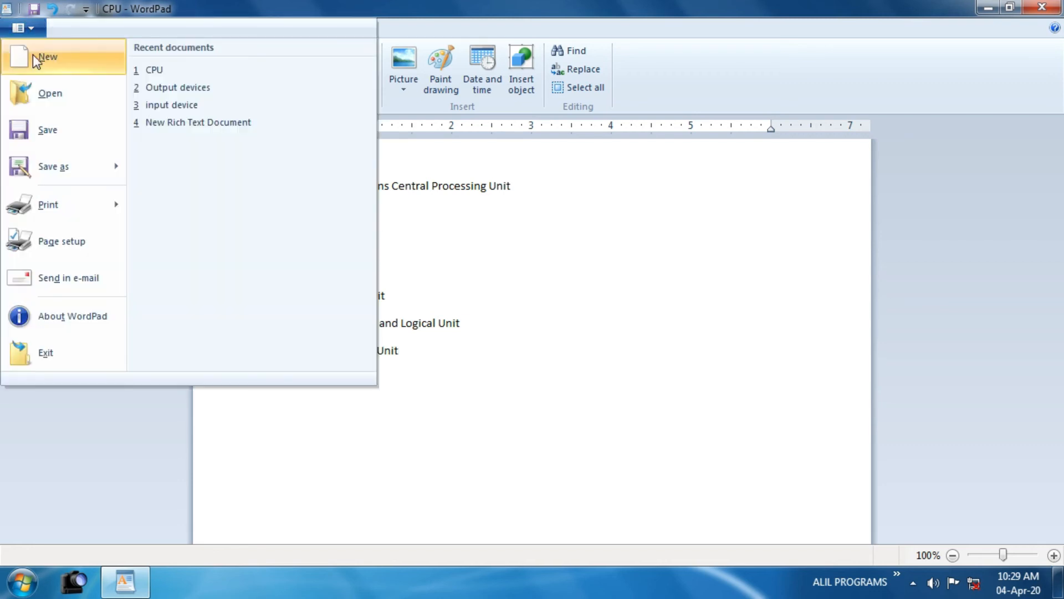
click(32, 143)
click(23, 28)
mouse_move(61, 171)
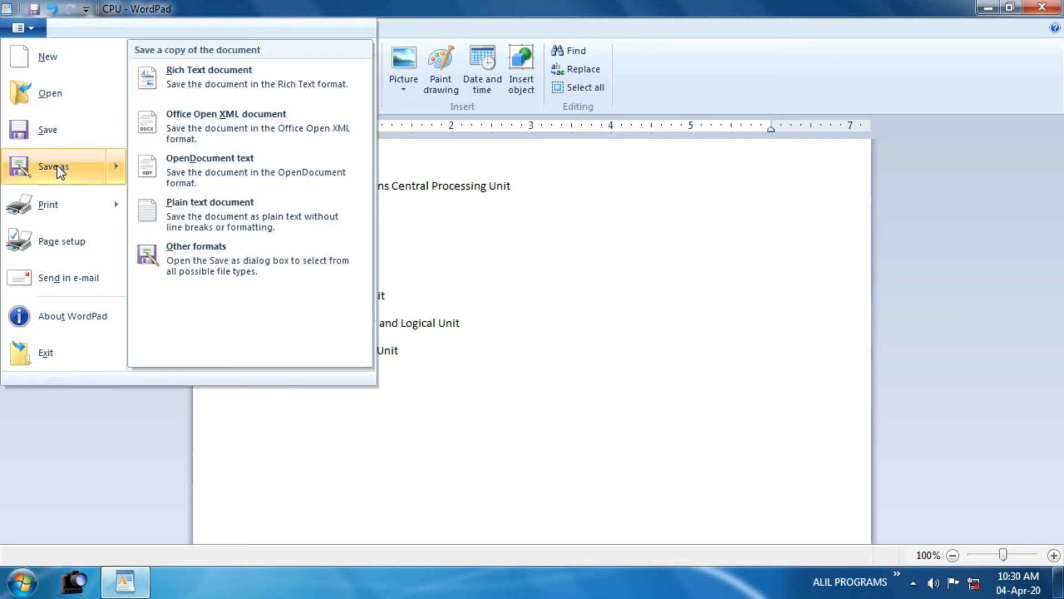
click(638, 392)
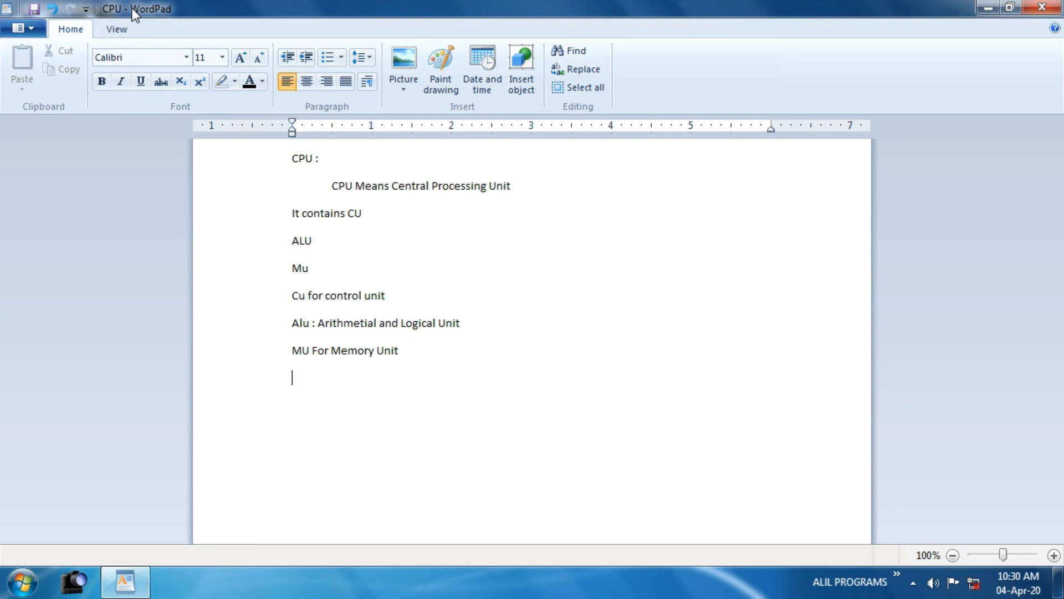
Save a copy of the CPU document in the Documents library as "Processor" in Rich Text Format.
click(34, 26)
click(64, 172)
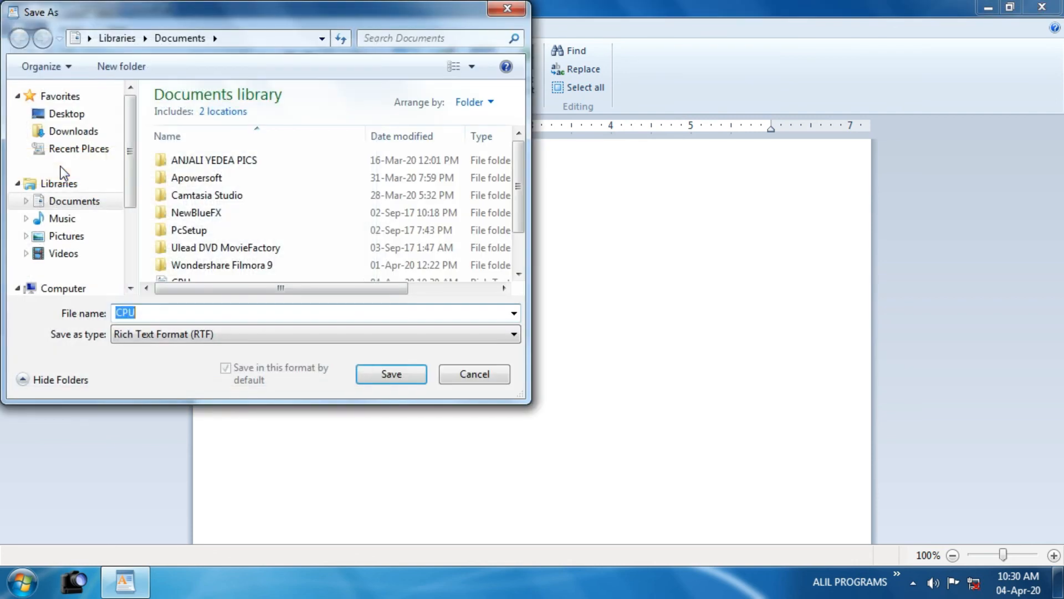
text(Processor)
key(Return)
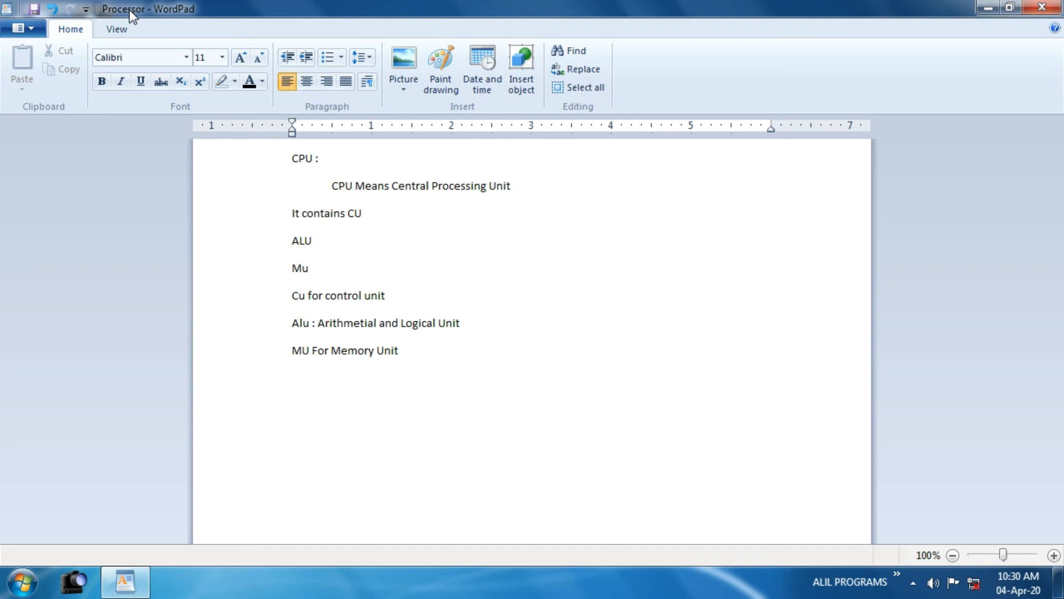
Open the page setup of the Processor document and set the paper size to A4.
click(27, 28)
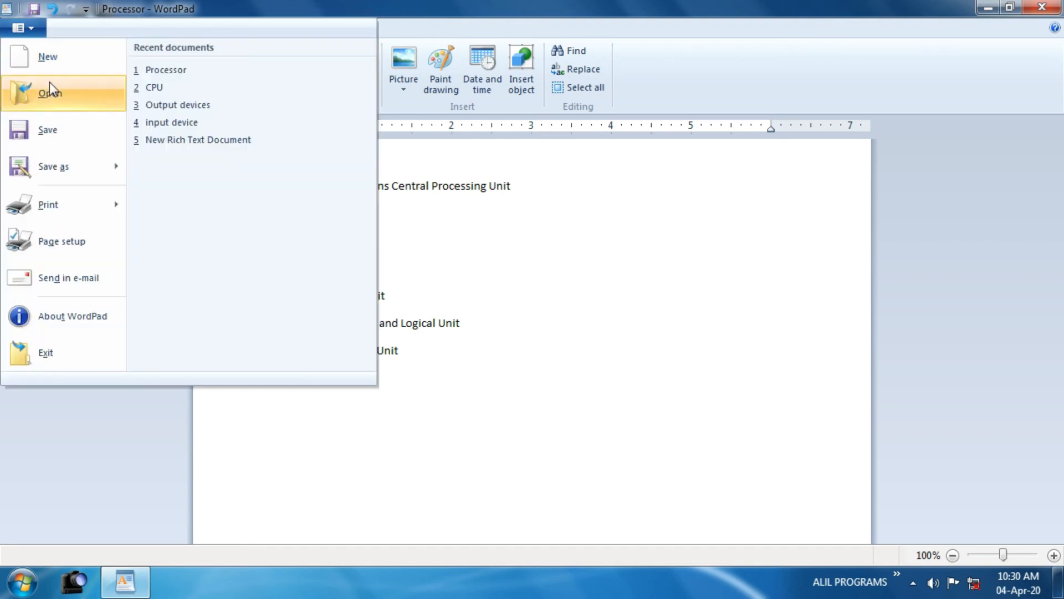
mouse_move(62, 175)
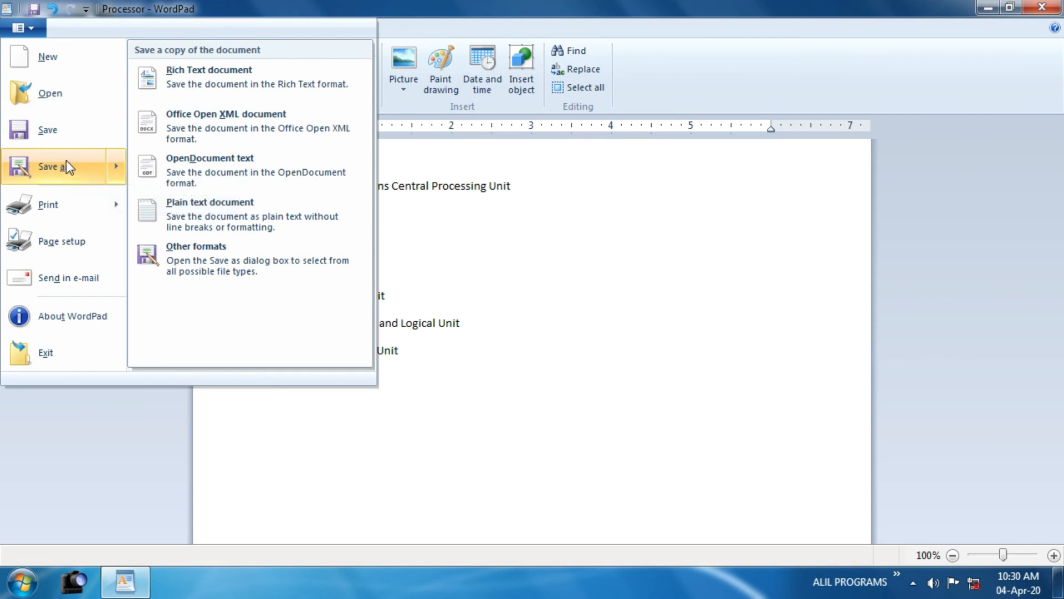
mouse_move(60, 202)
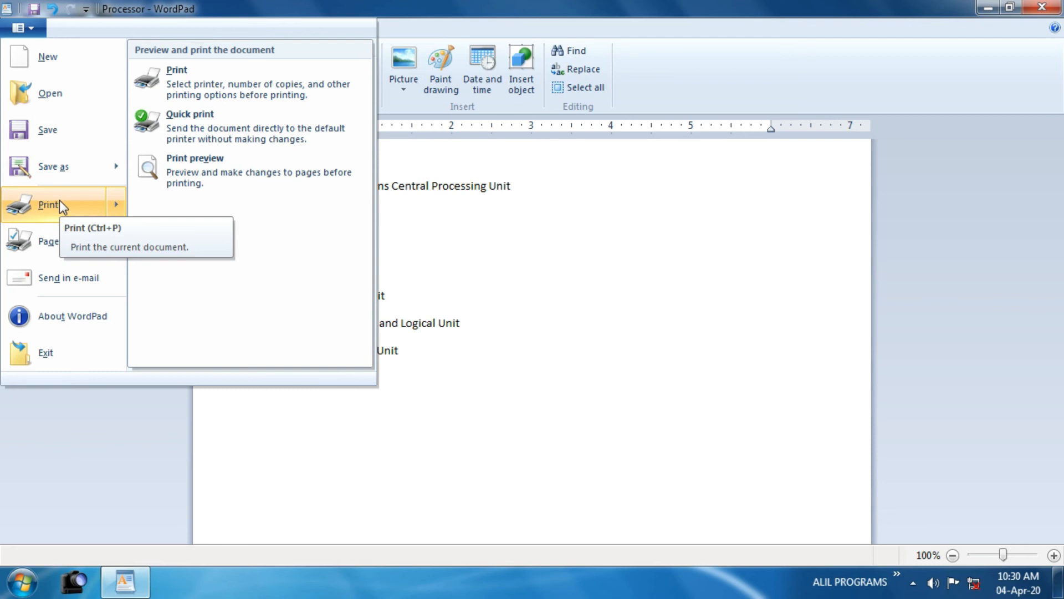
click(60, 244)
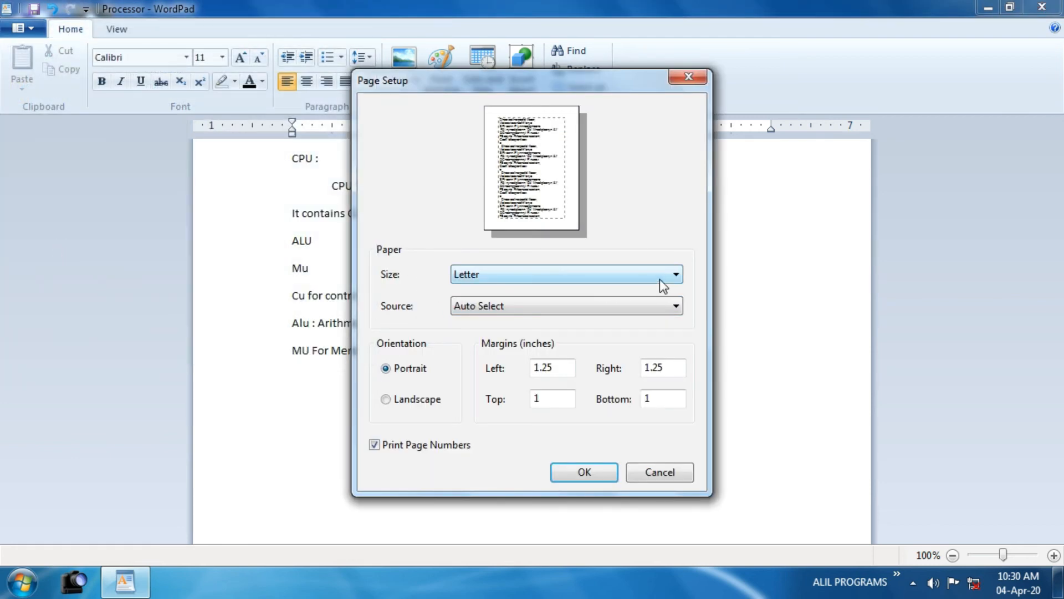
click(677, 274)
click(404, 256)
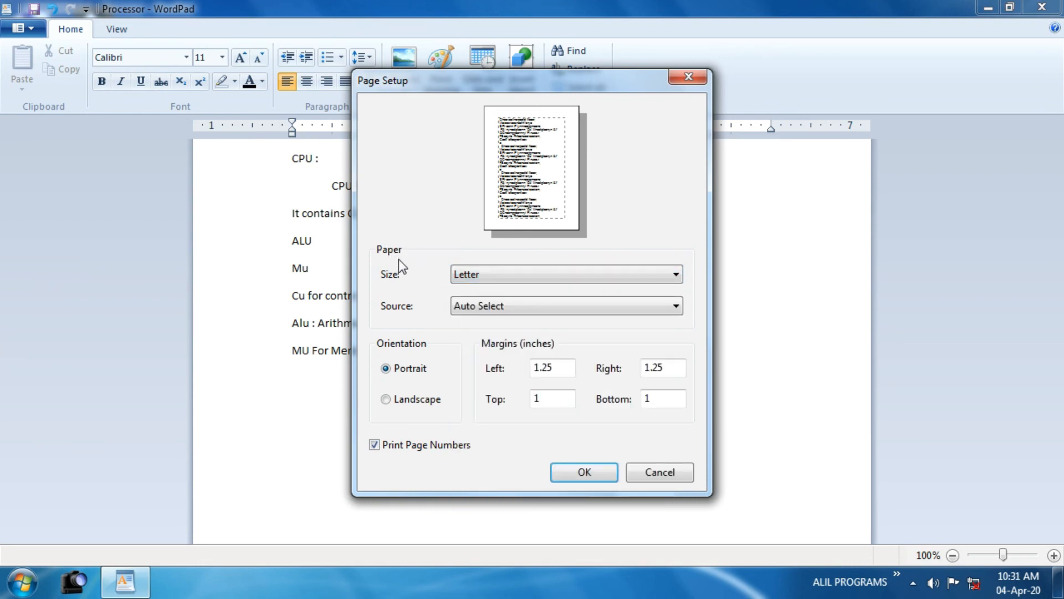
click(677, 274)
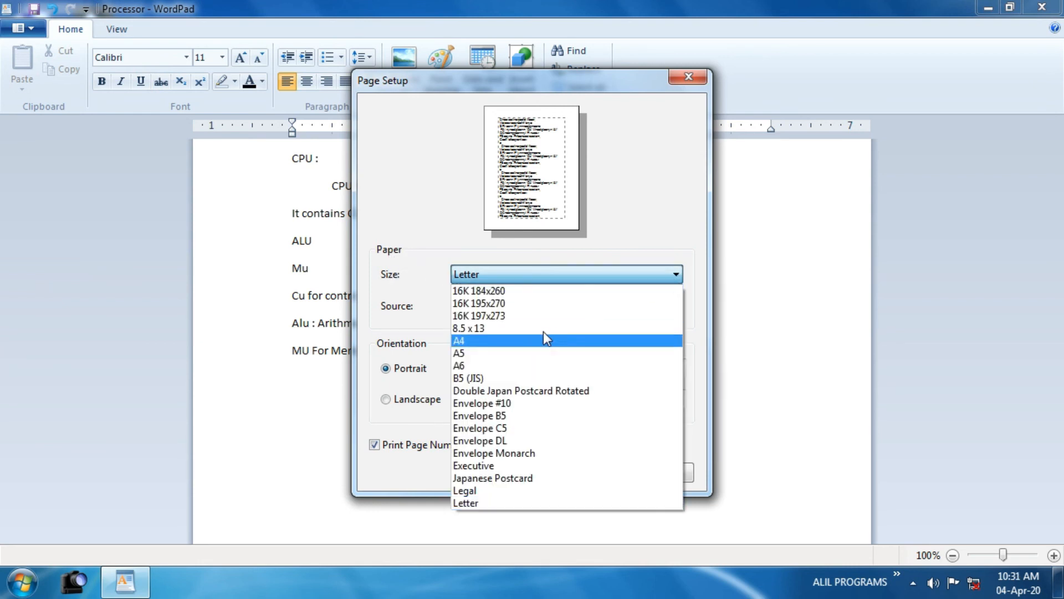
click(546, 340)
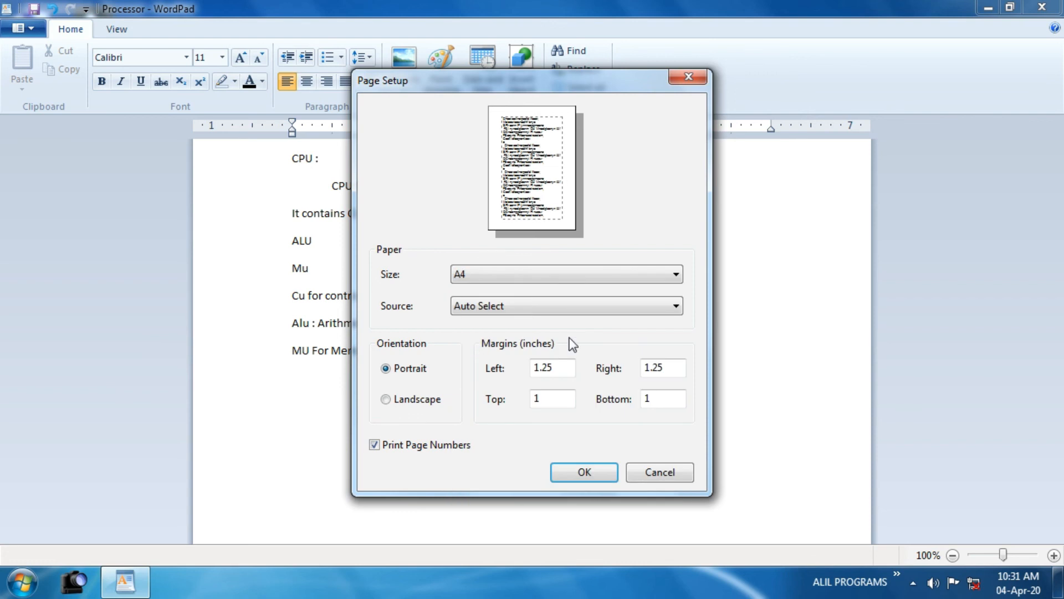
Try the Legal paper size and the Landscape orientation, returning each setting to A4 and Portrait.
click(681, 278)
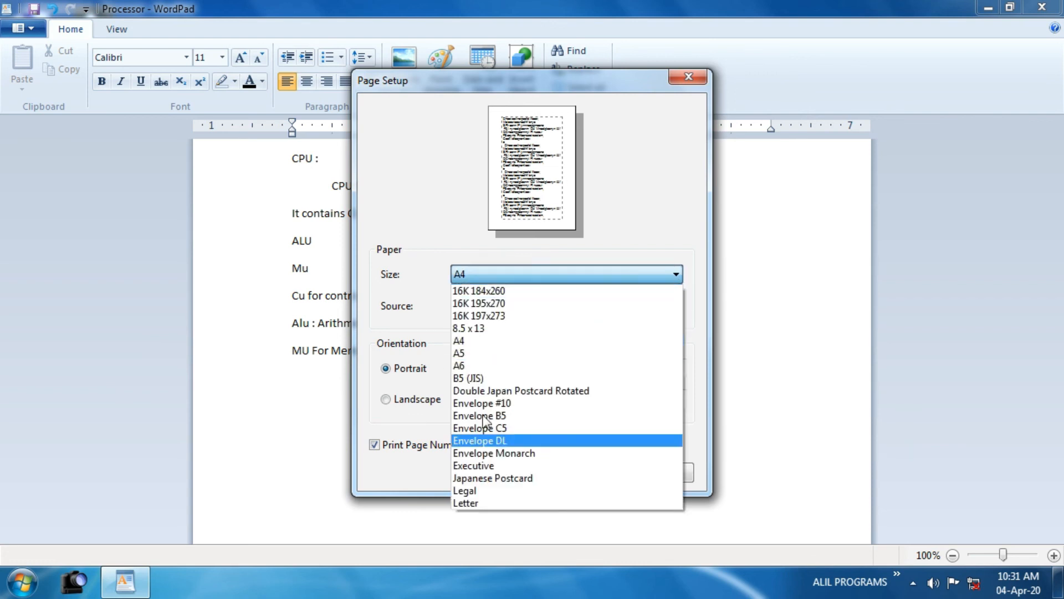
click(477, 490)
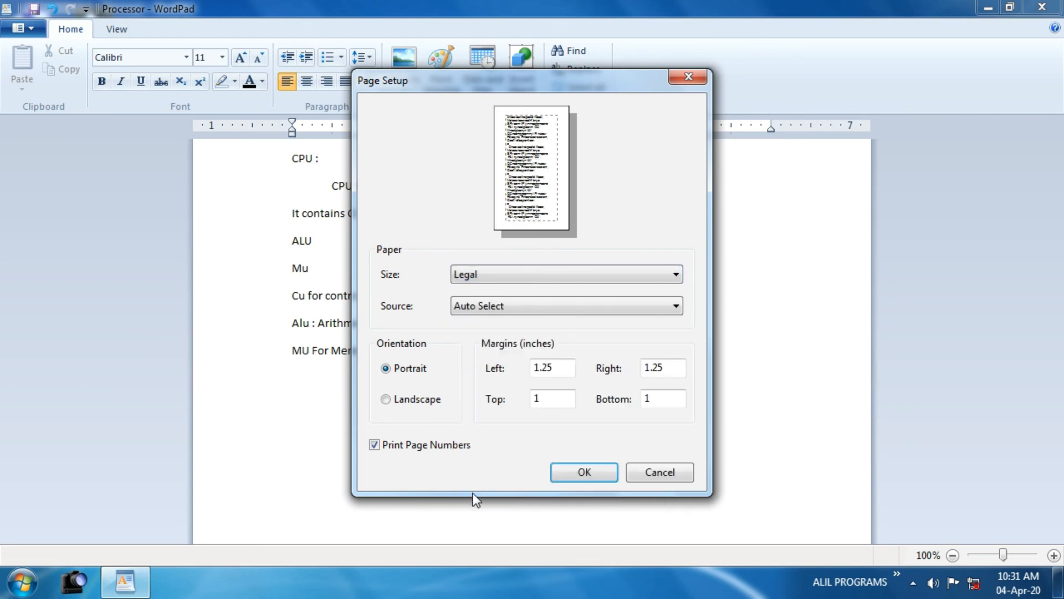
click(677, 277)
click(466, 340)
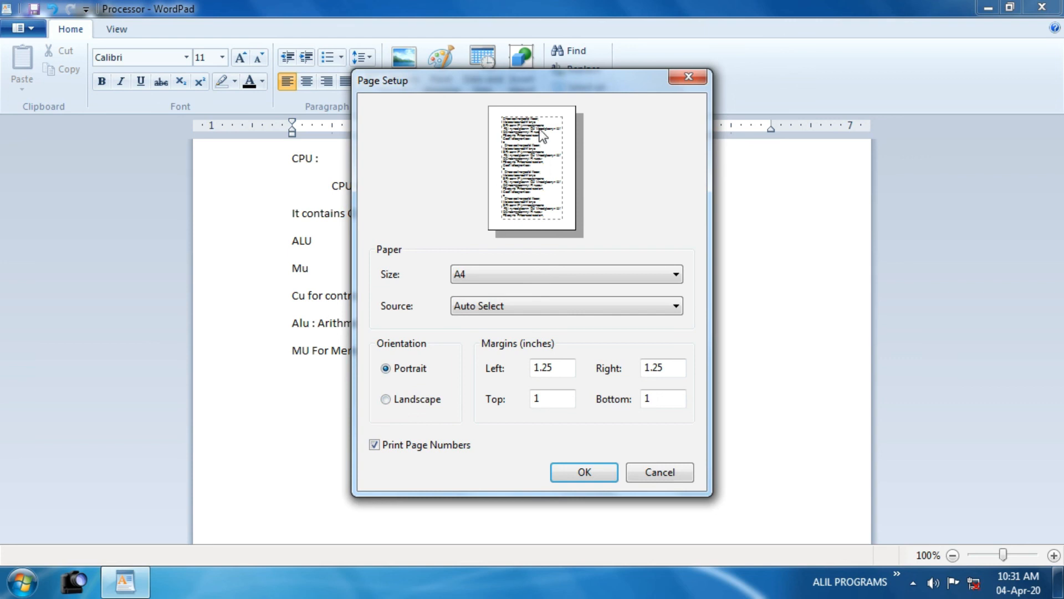
click(432, 400)
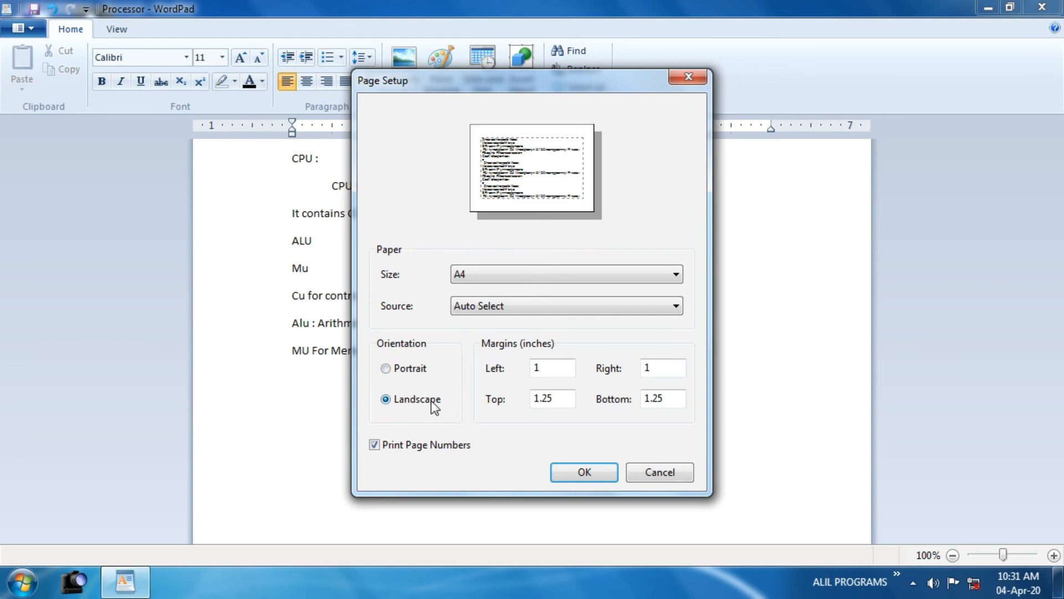
click(419, 370)
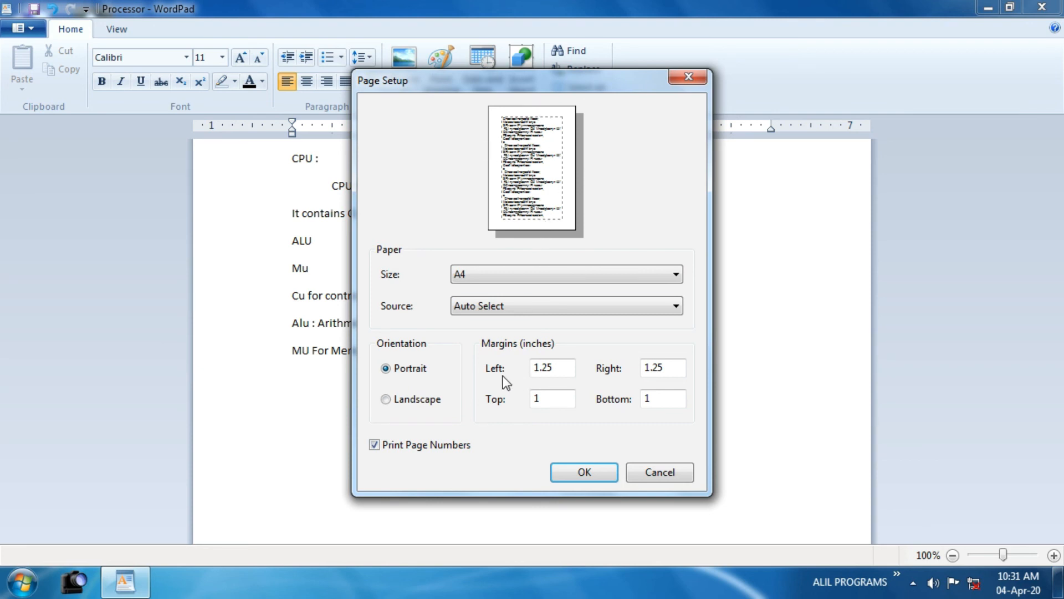
Set the left, right, top and bottom page margins to 0.5 inches and apply the page setup.
drag(559, 370, 342, 385)
text(.5)
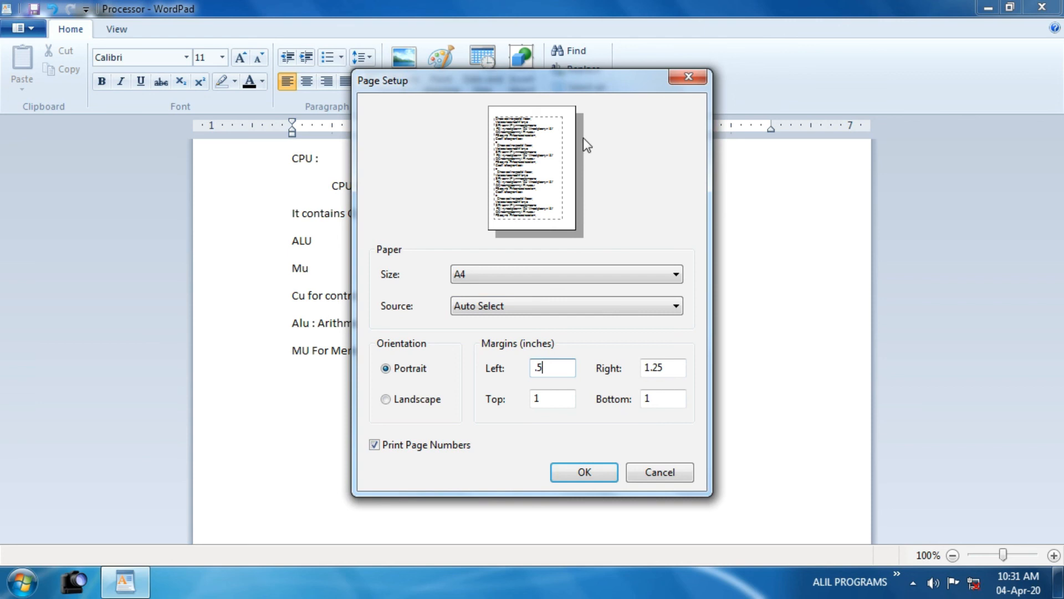
key(Tab)
text(.5)
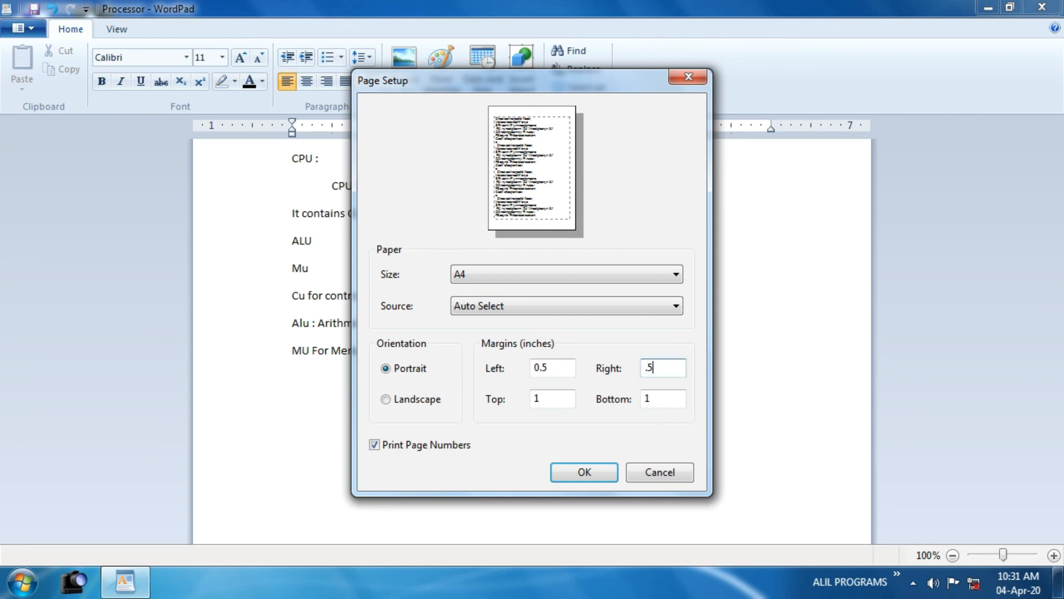
key(Tab)
text(.5)
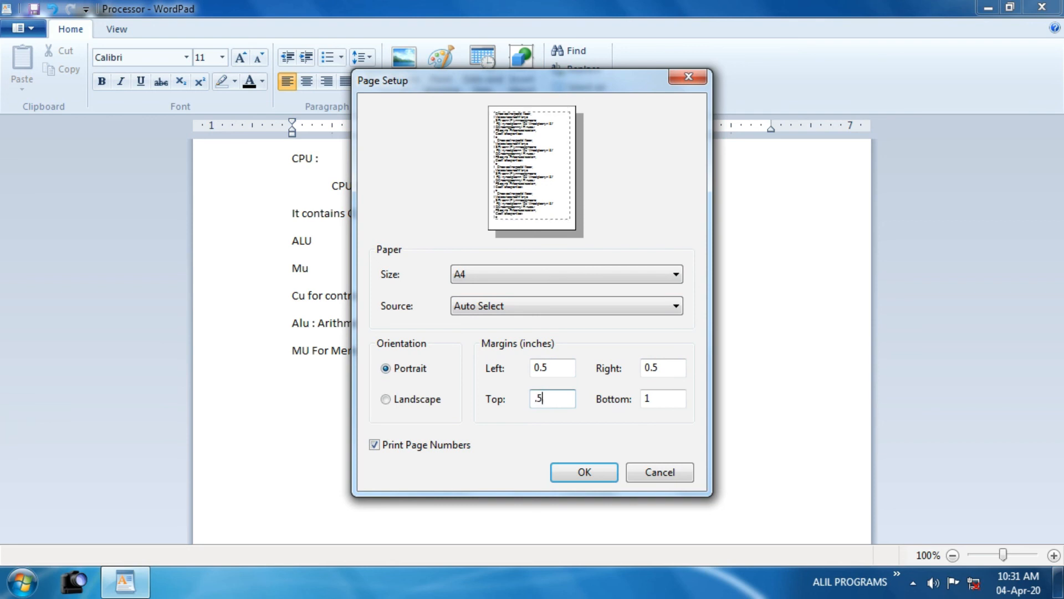
key(Tab)
text(.5)
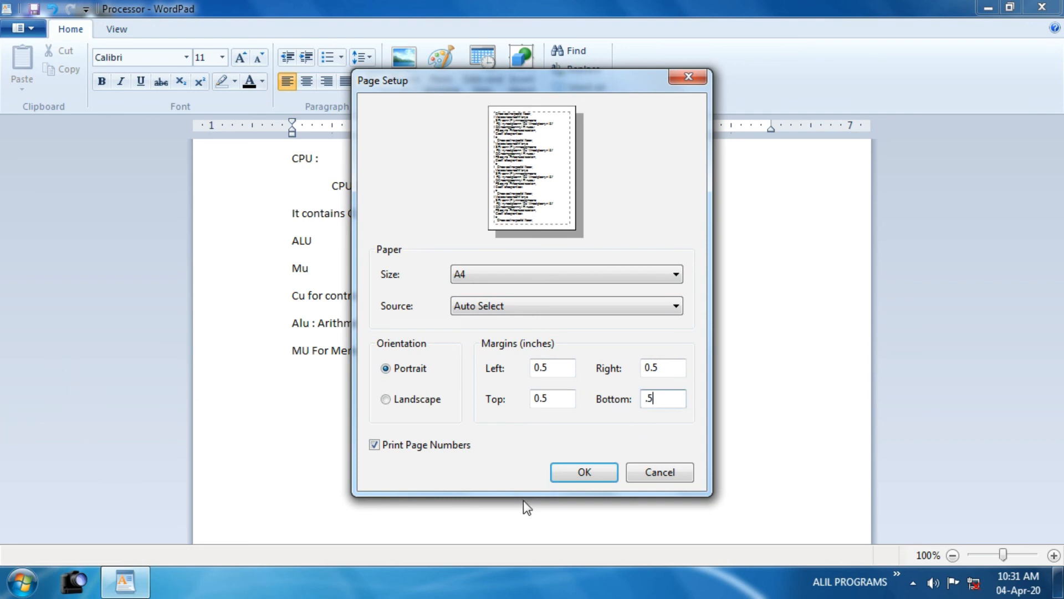
click(587, 471)
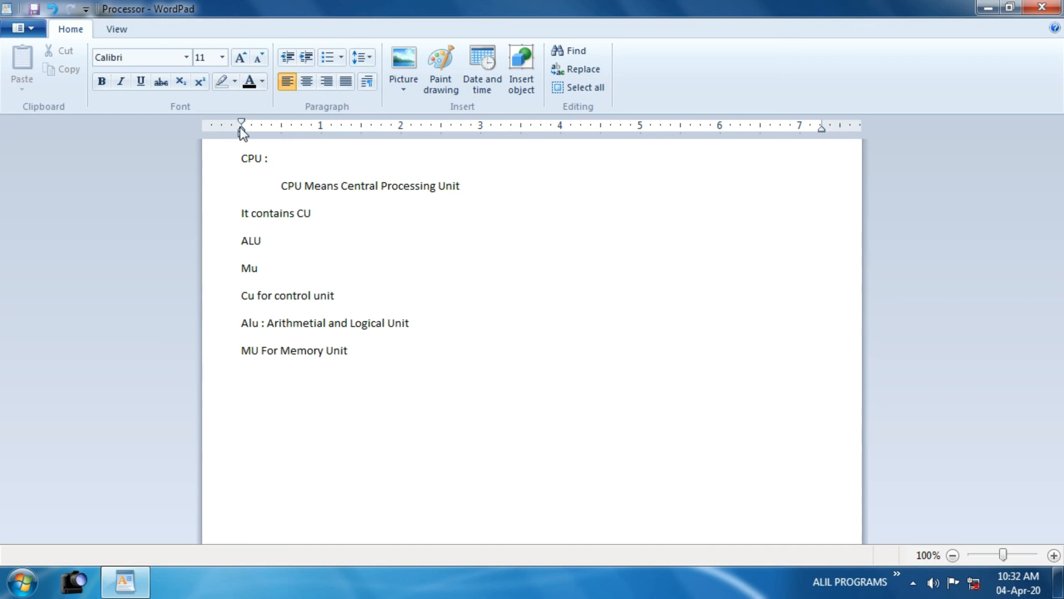
click(28, 28)
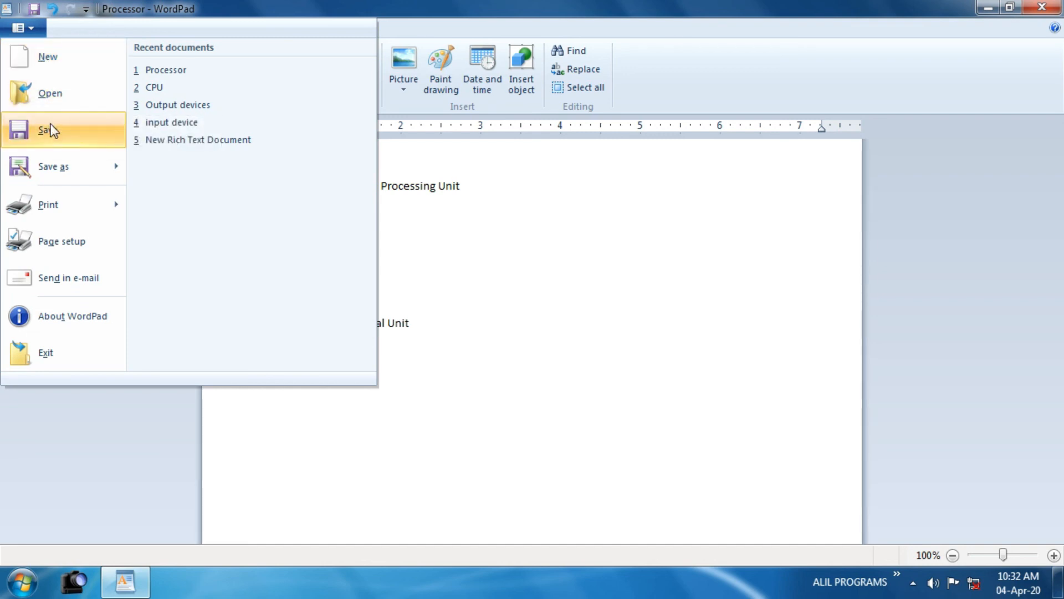
click(582, 385)
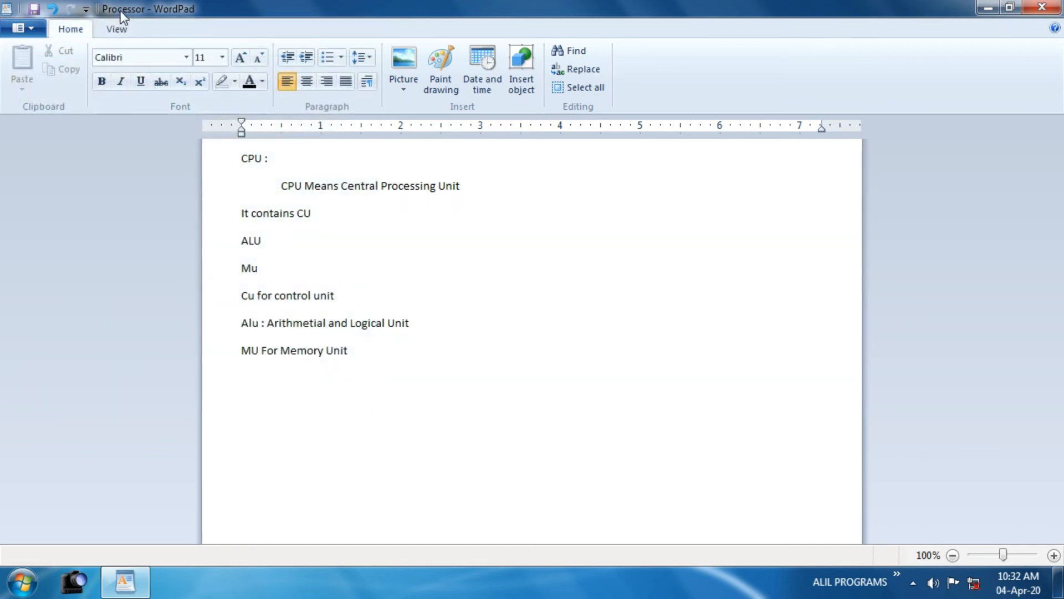
click(23, 28)
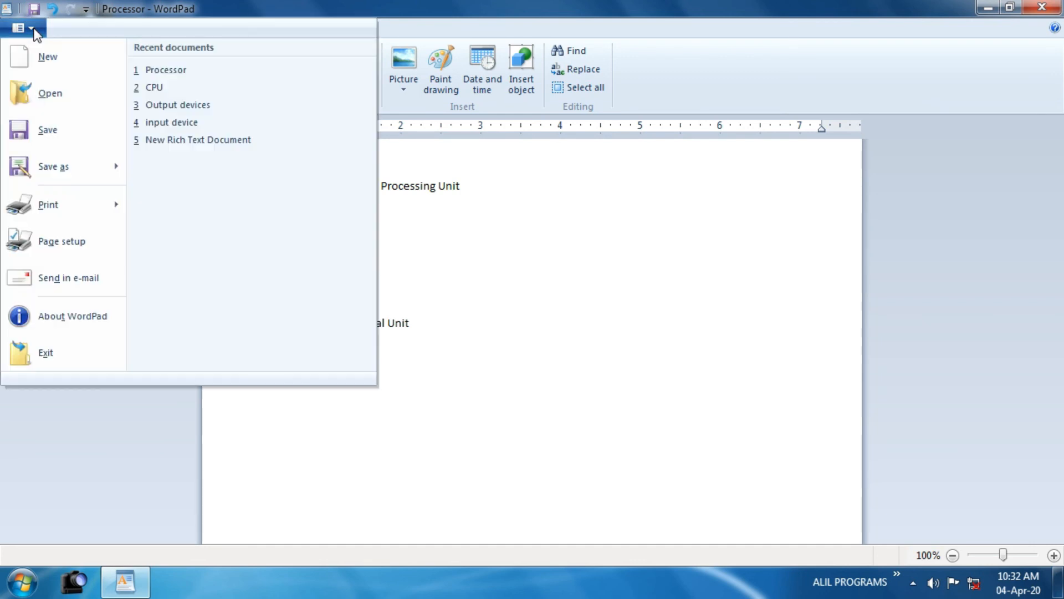
mouse_move(41, 166)
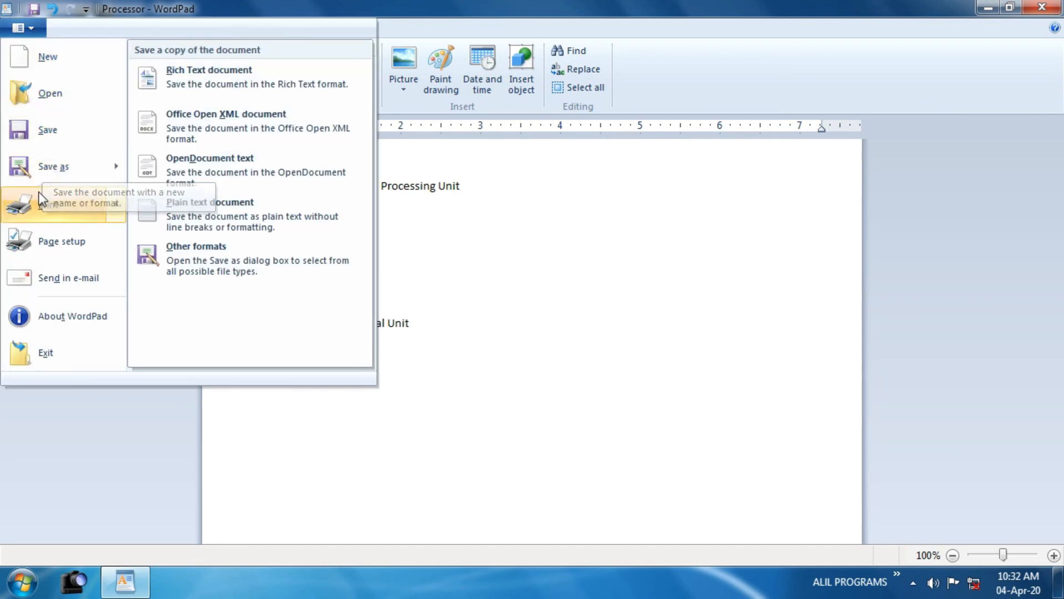
mouse_move(43, 210)
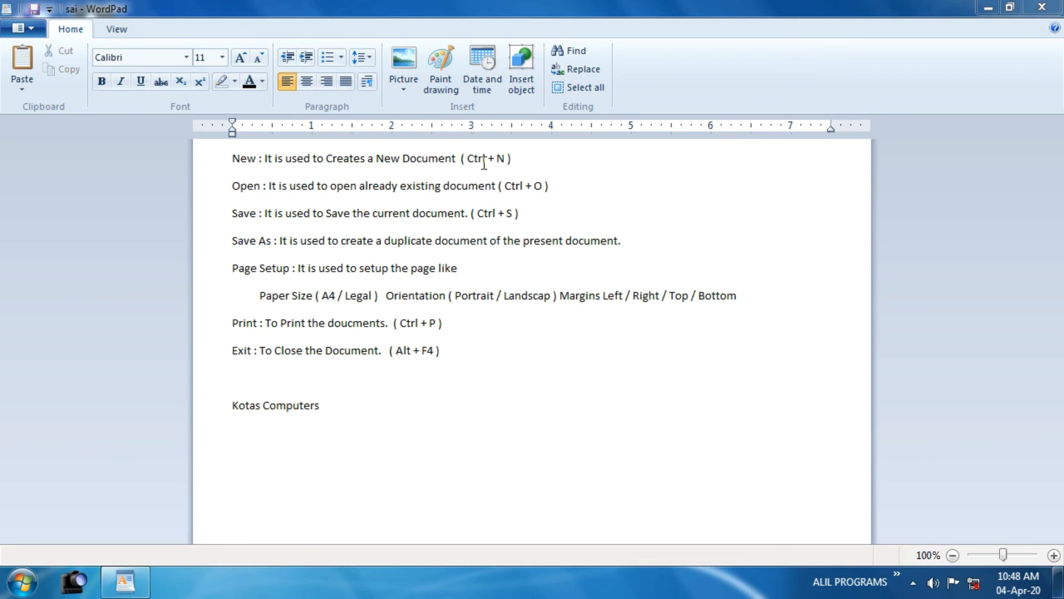
click(25, 28)
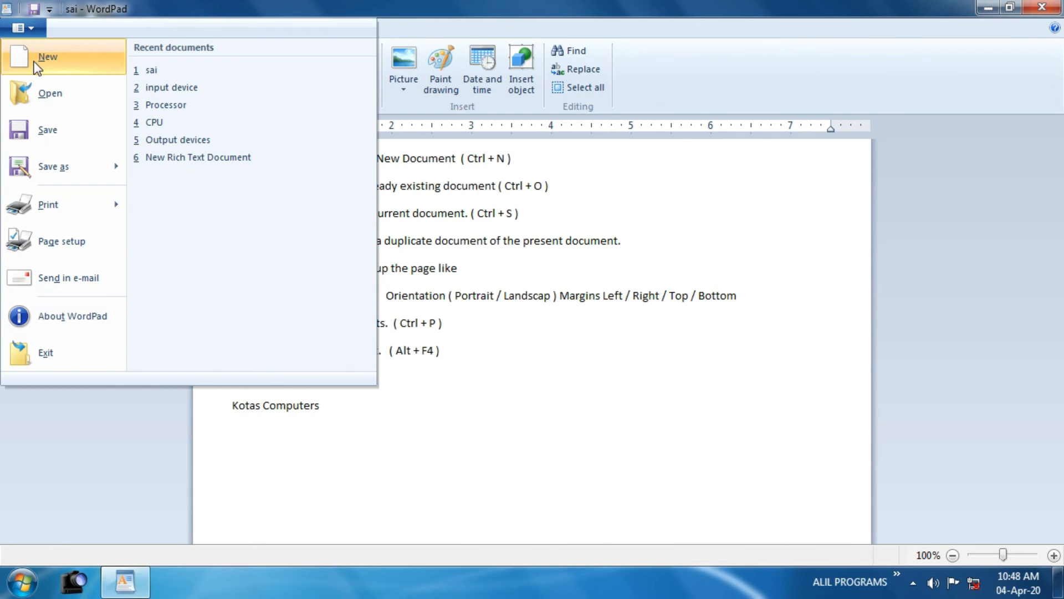
click(521, 164)
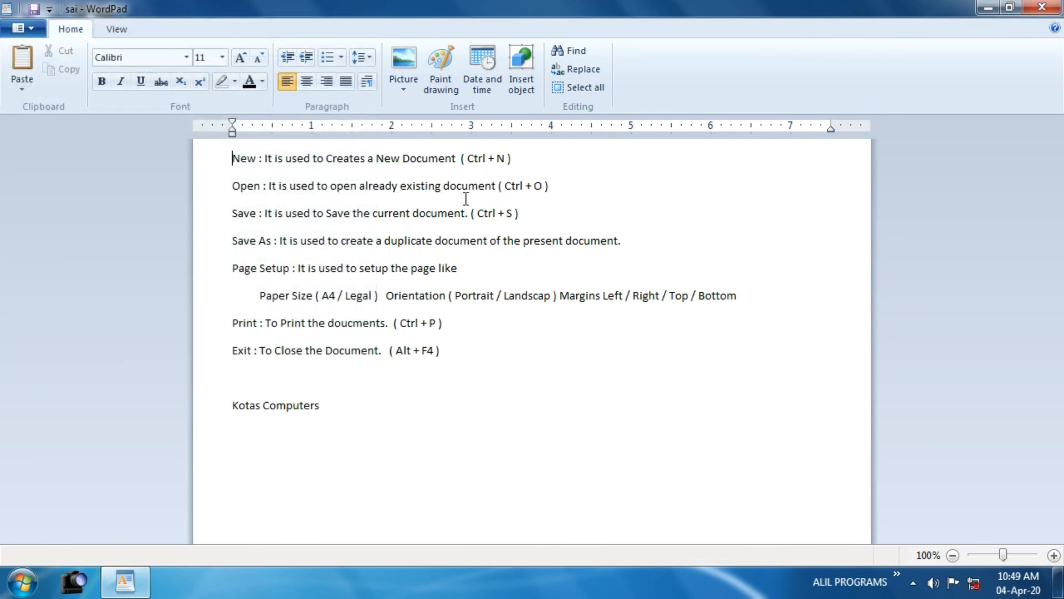
click(28, 28)
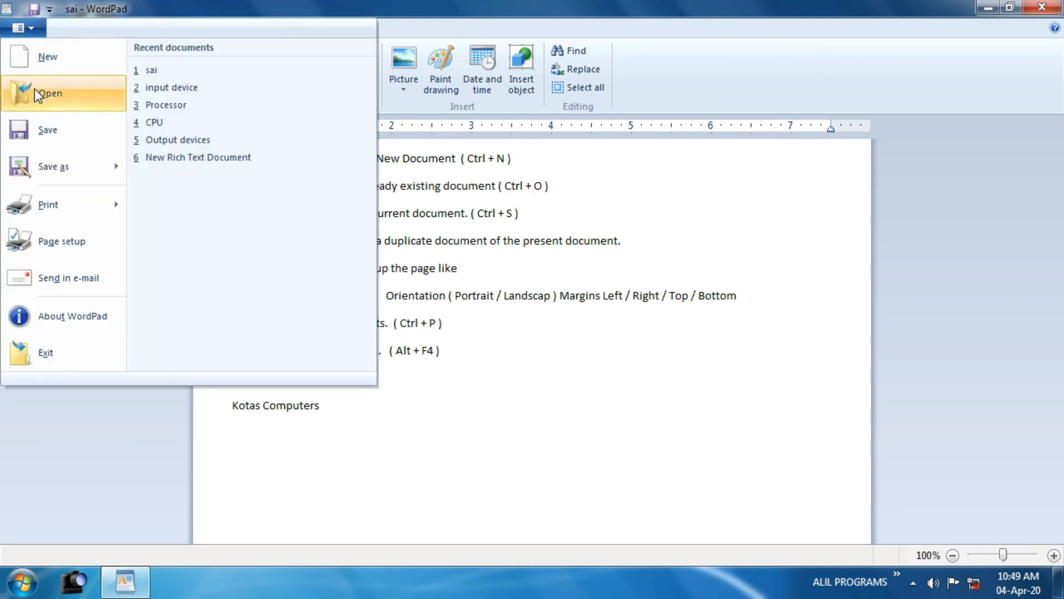
click(571, 220)
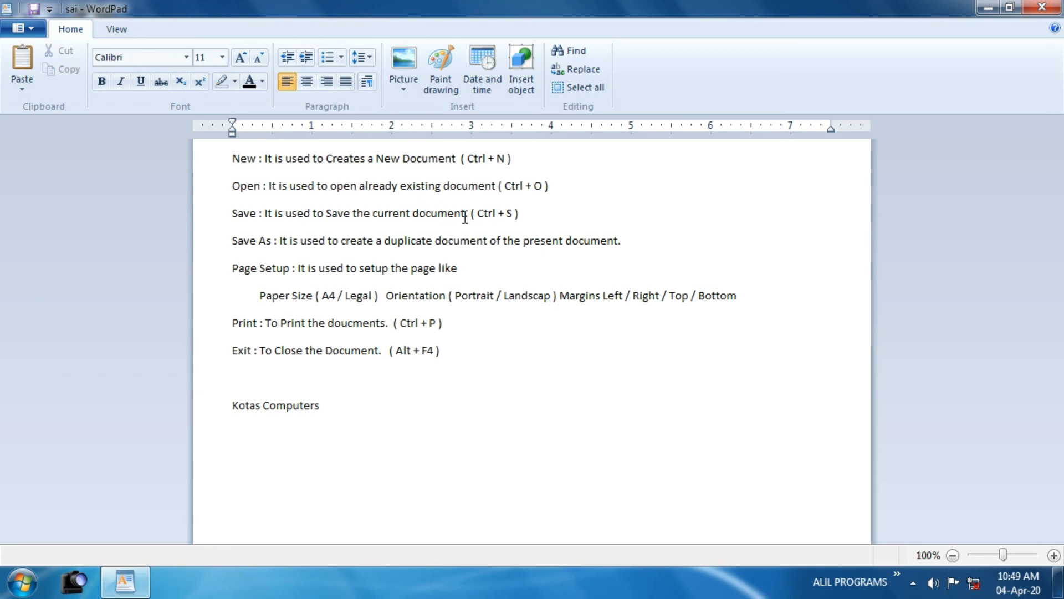
click(34, 34)
click(487, 246)
View the print options for the command notes document and close them without printing.
key(ctrl+p)
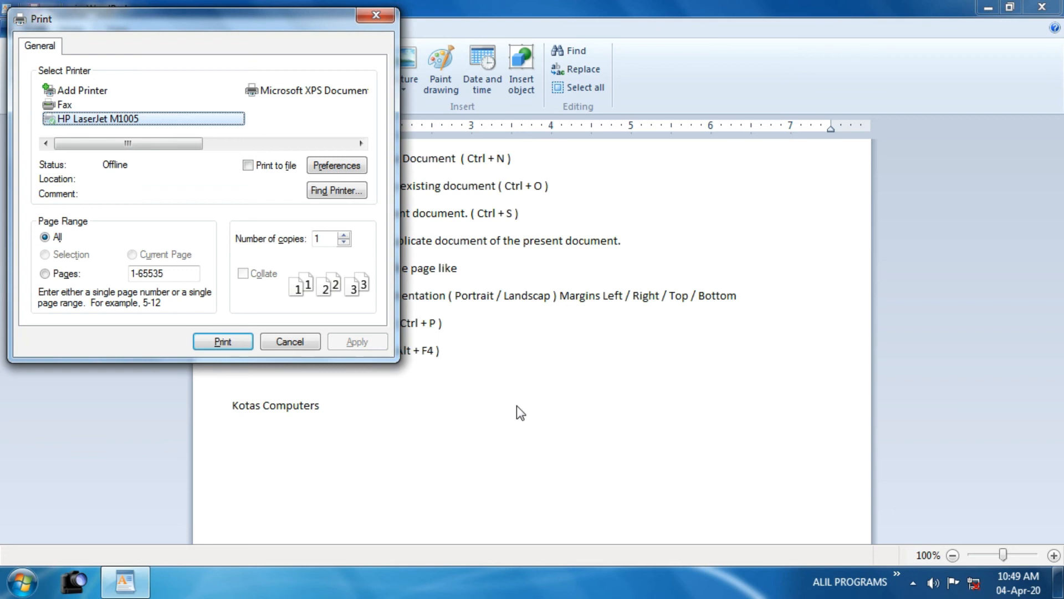
click(292, 341)
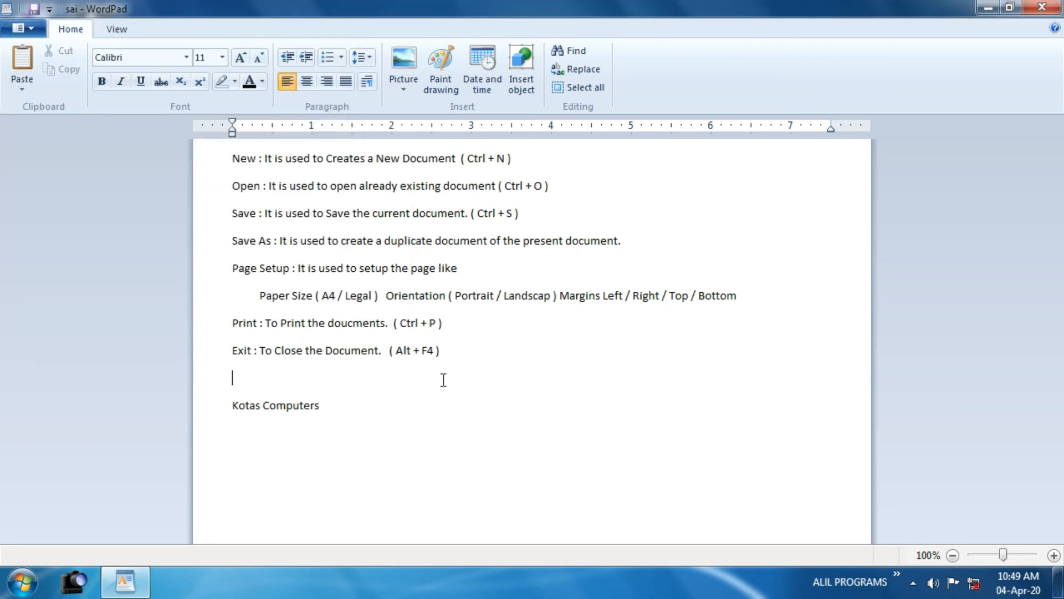
Save the command notes document and exit the program.
click(37, 31)
click(45, 129)
click(28, 32)
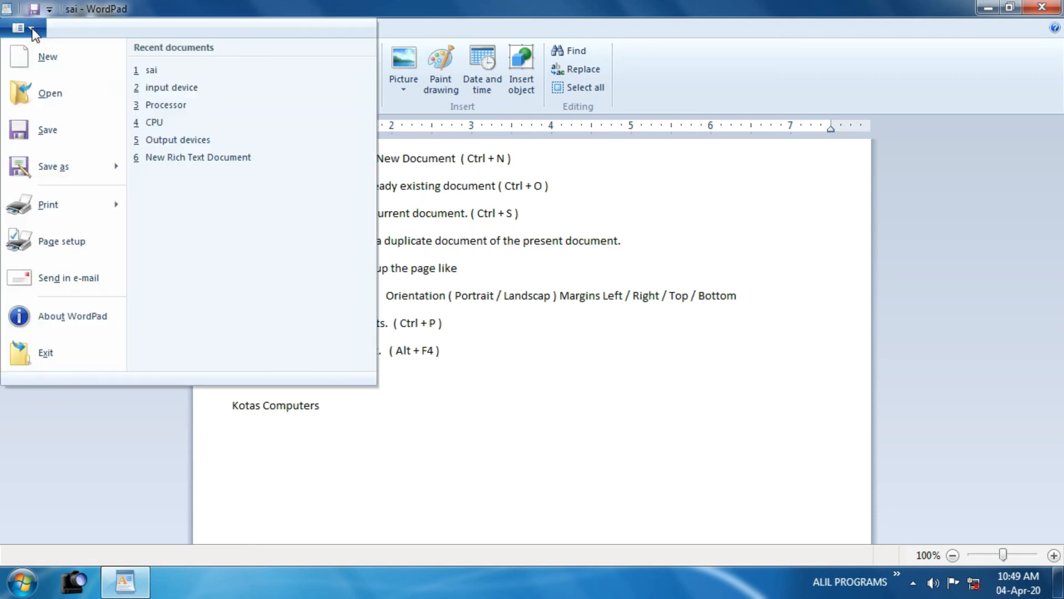
click(65, 350)
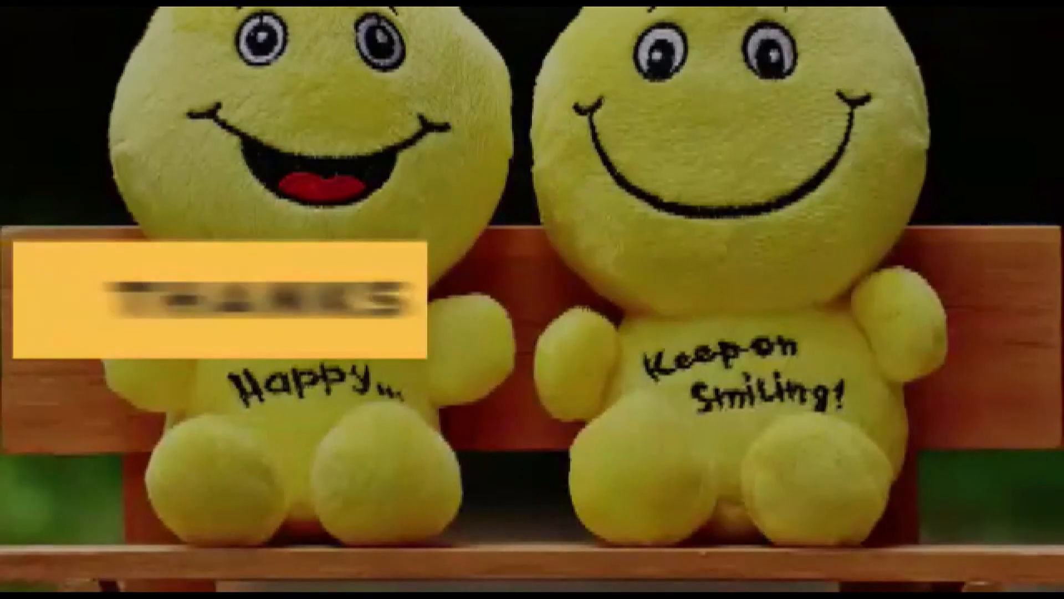